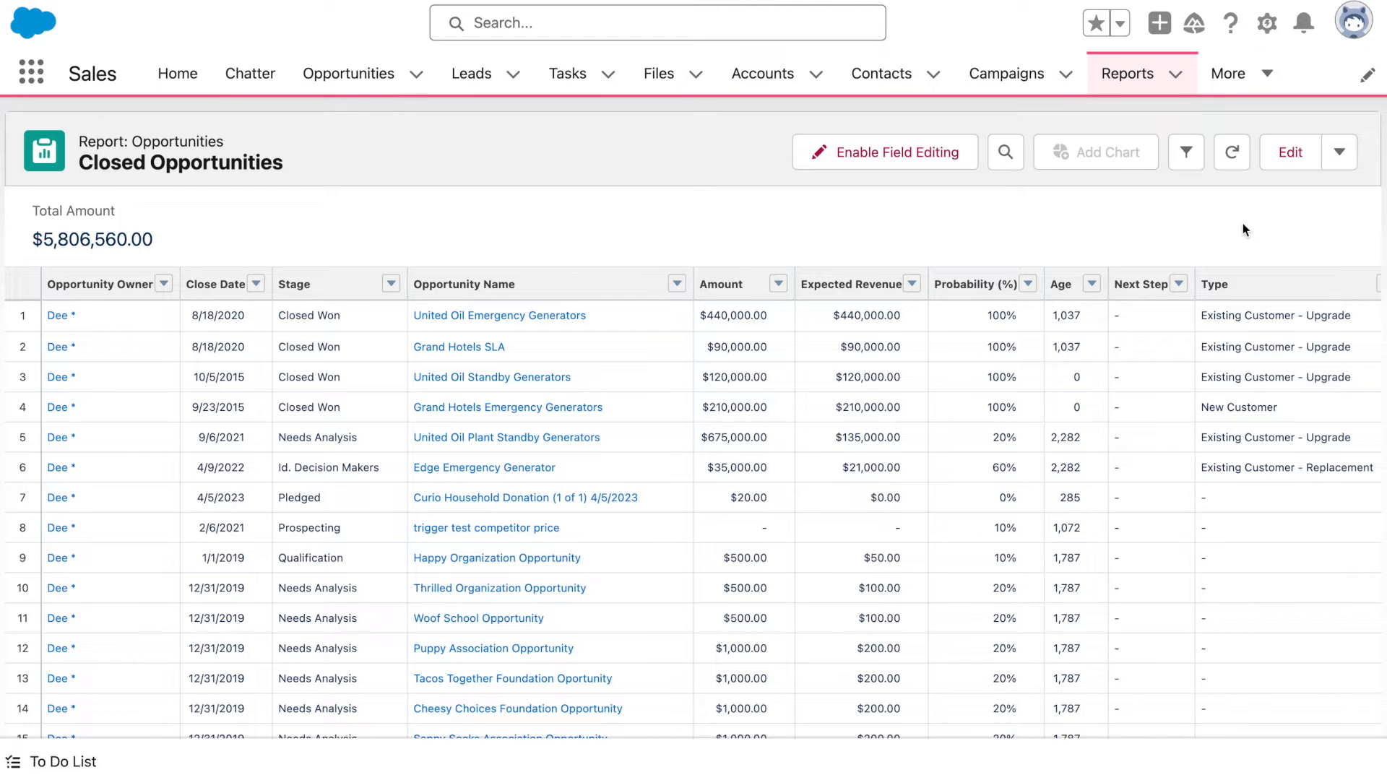
# Open the Closed Opportunities report for editing and group its rows by Close Date (2).
pyautogui.click(1287, 161)
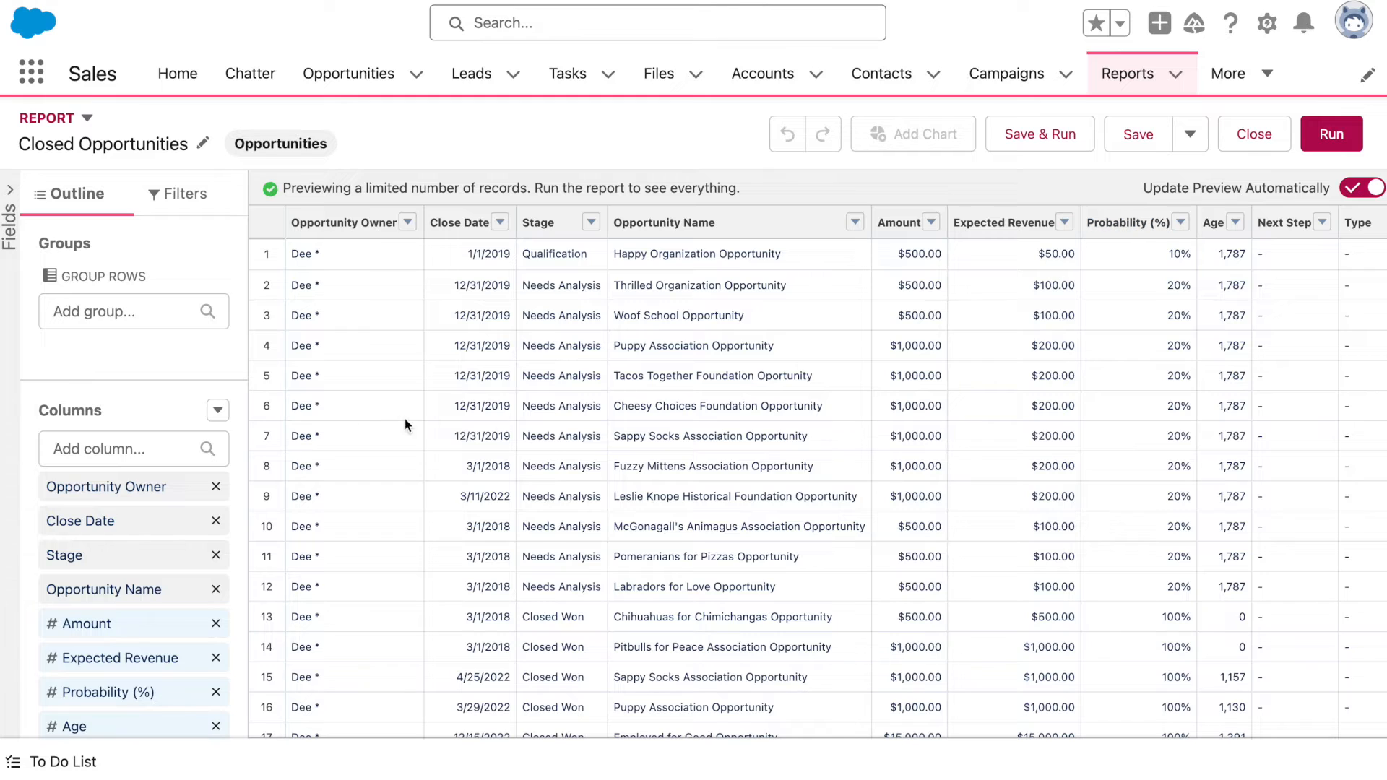
pyautogui.click(218, 410)
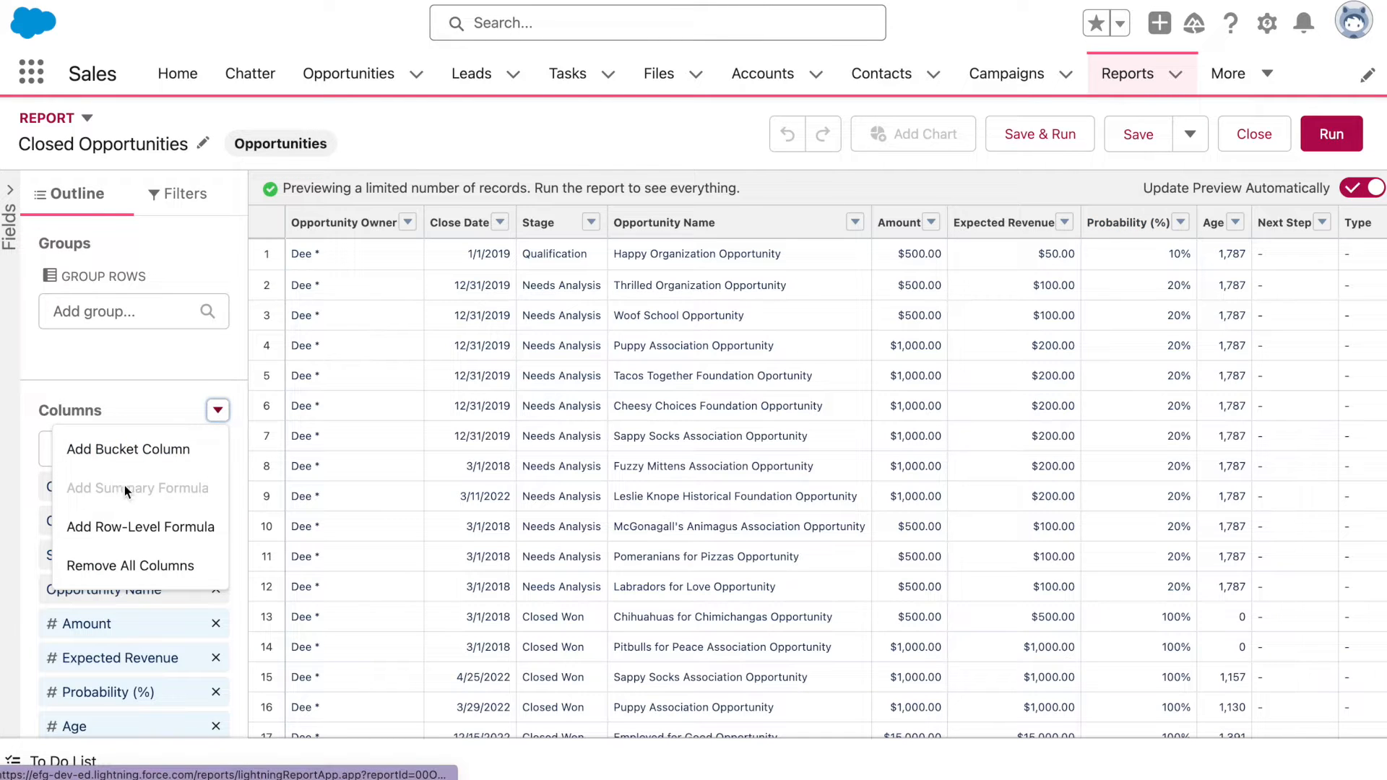
pyautogui.click(246, 405)
pyautogui.click(136, 311)
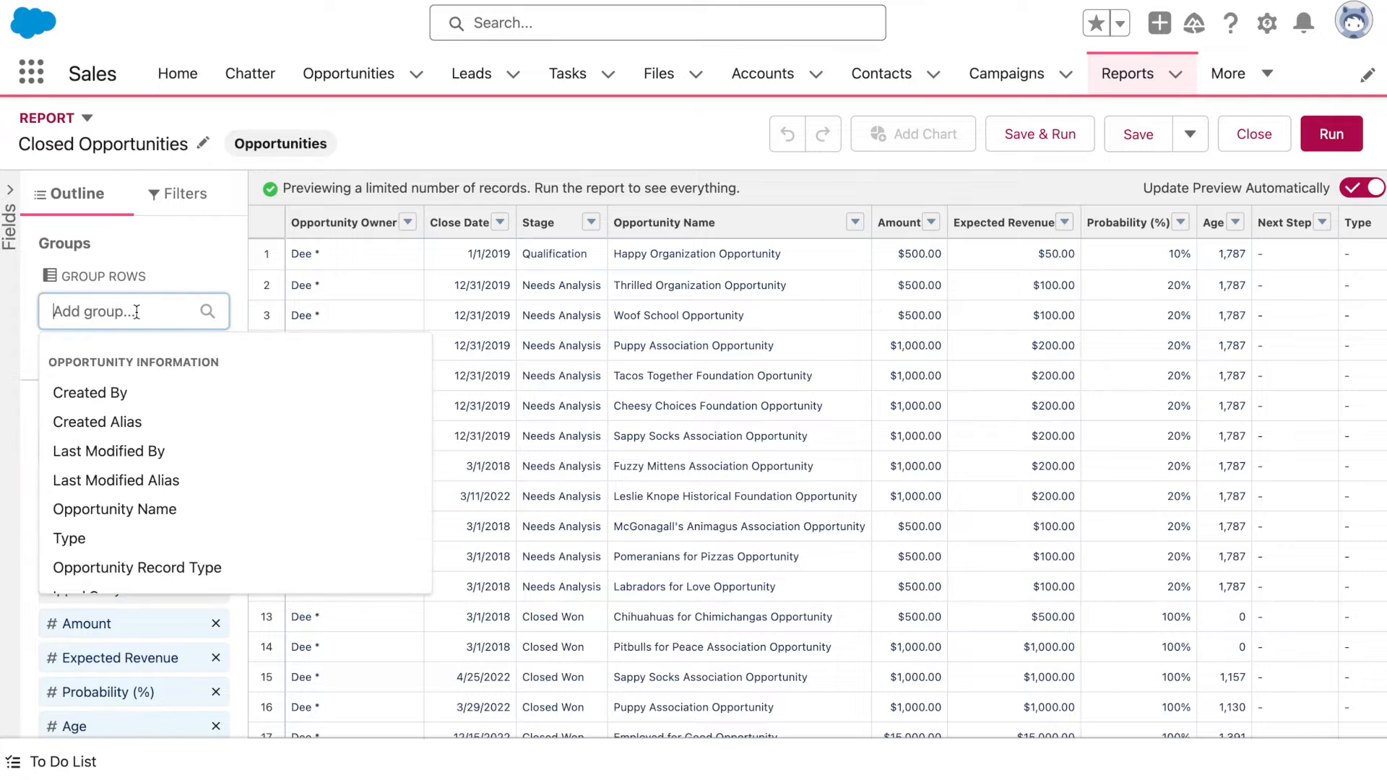
pyautogui.write('Close D')
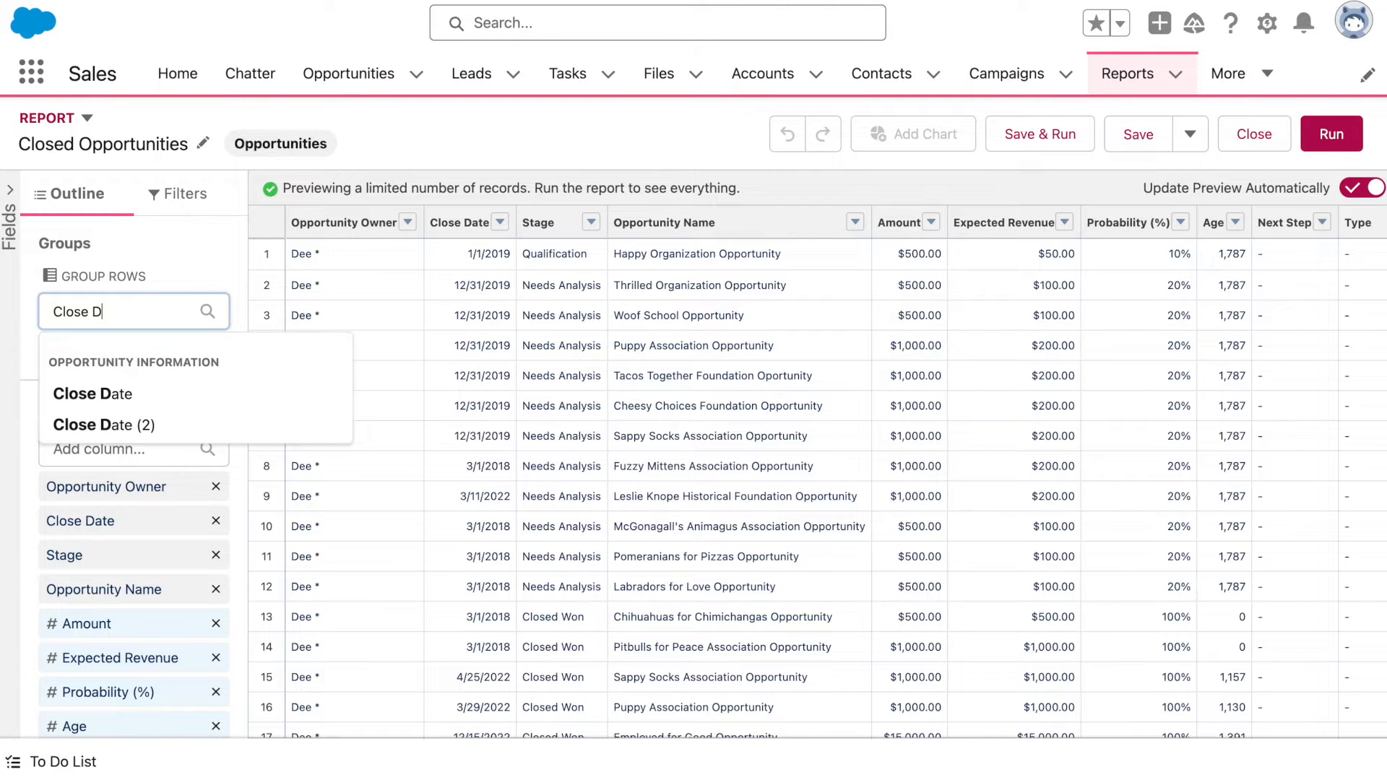
pyautogui.click(203, 428)
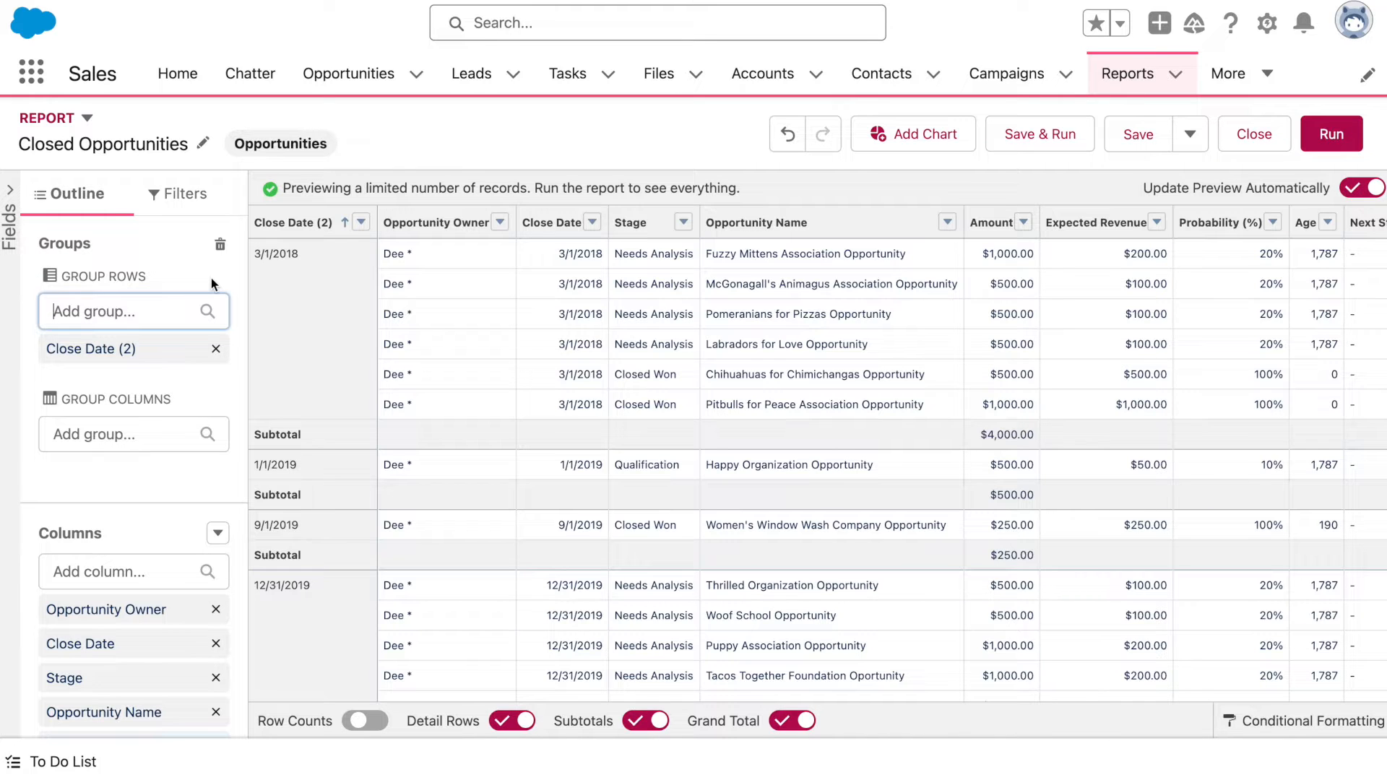
# Group the dates of the Close Date (2) row group by Calendar Year.
pyautogui.click(360, 222)
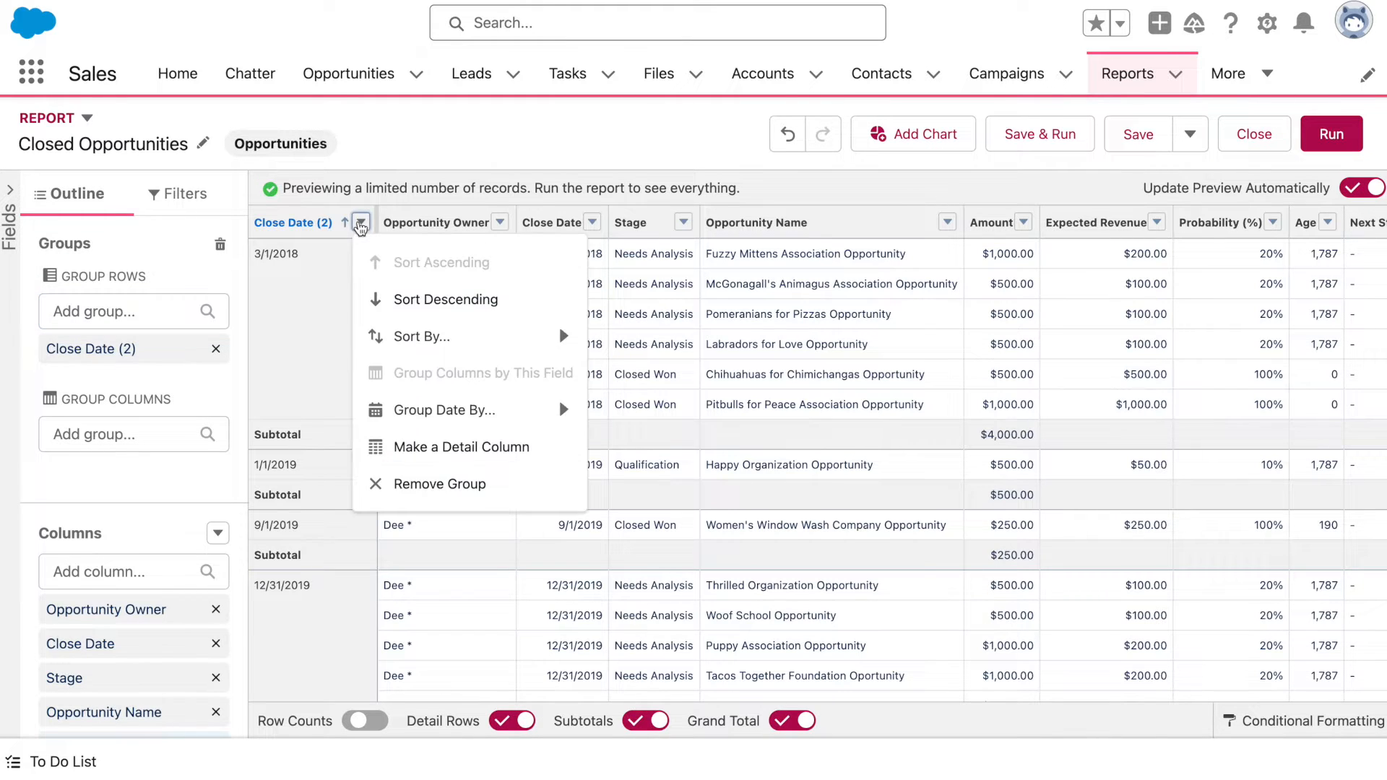
pyautogui.moveTo(403, 340)
pyautogui.moveTo(535, 408)
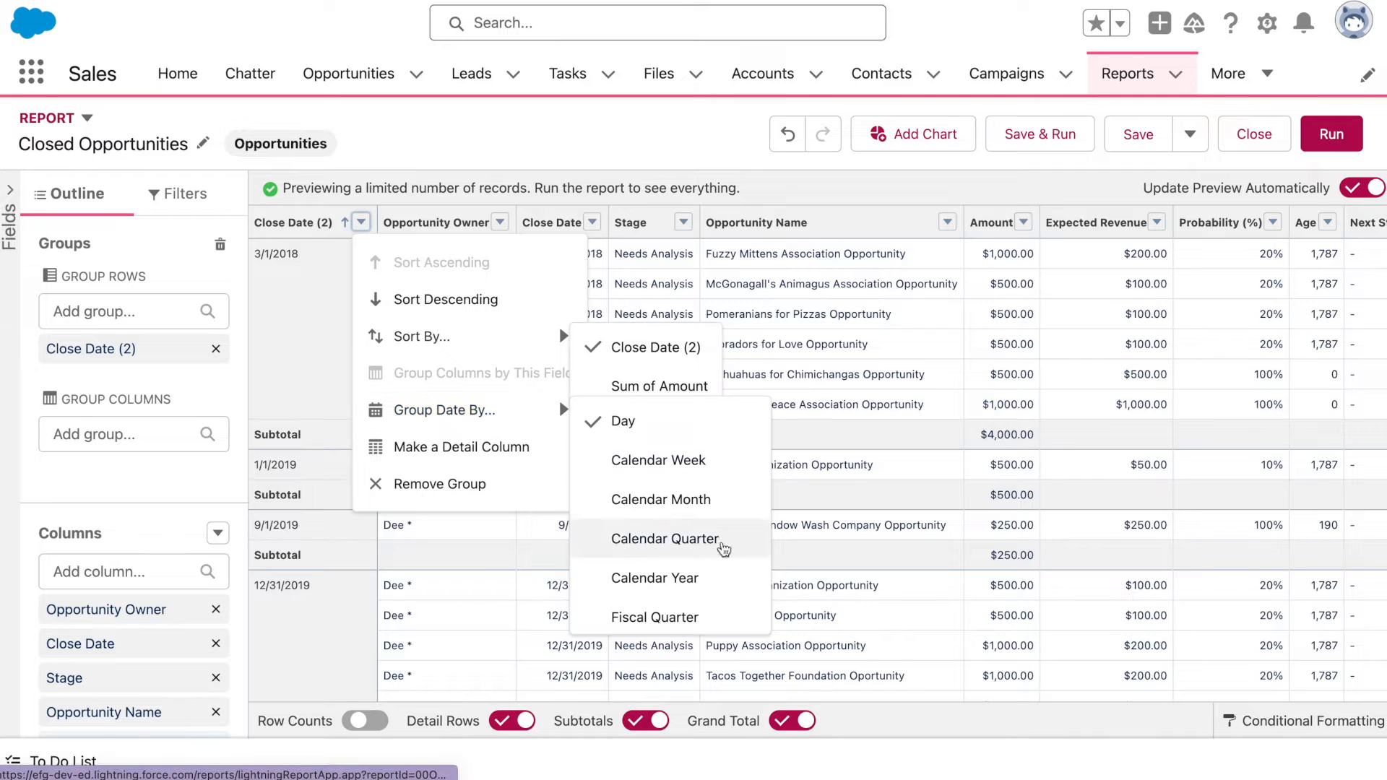
pyautogui.click(715, 580)
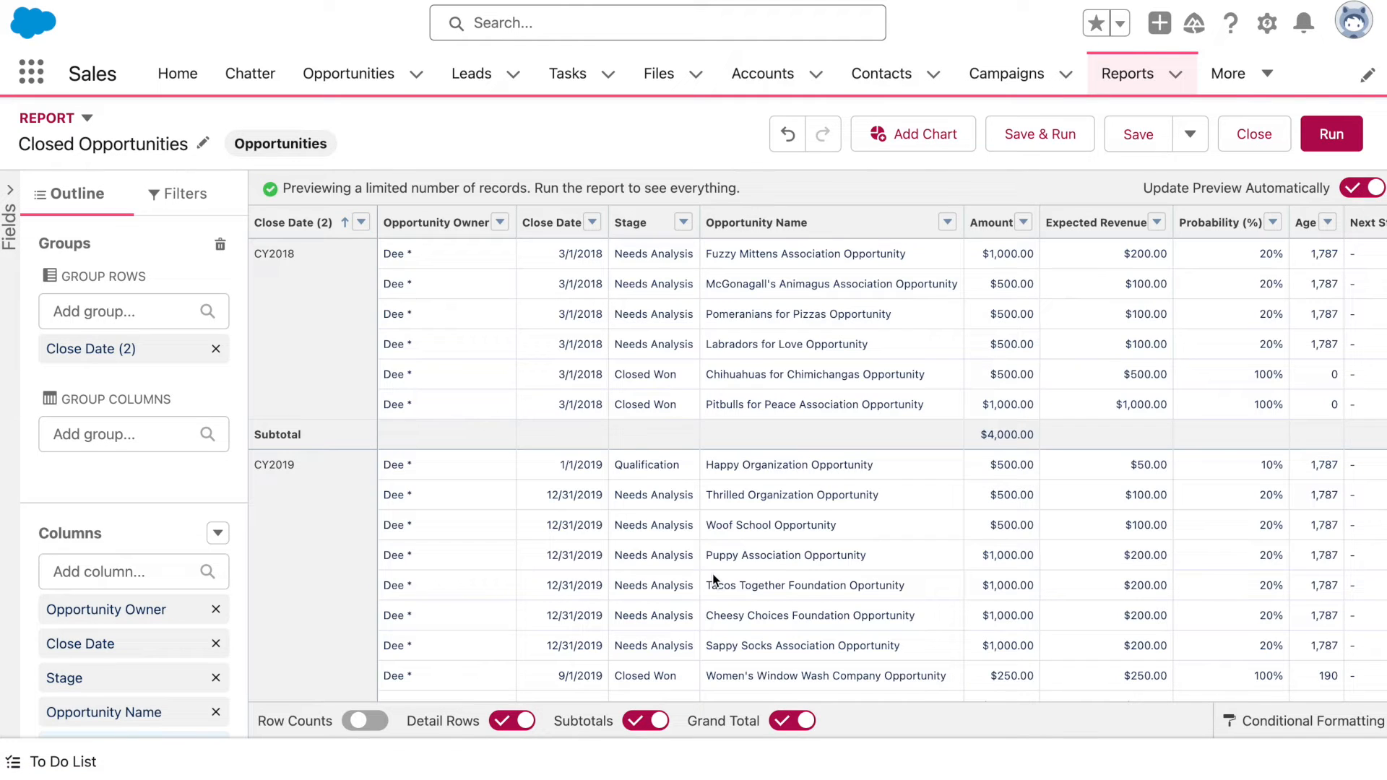
pyautogui.click(226, 535)
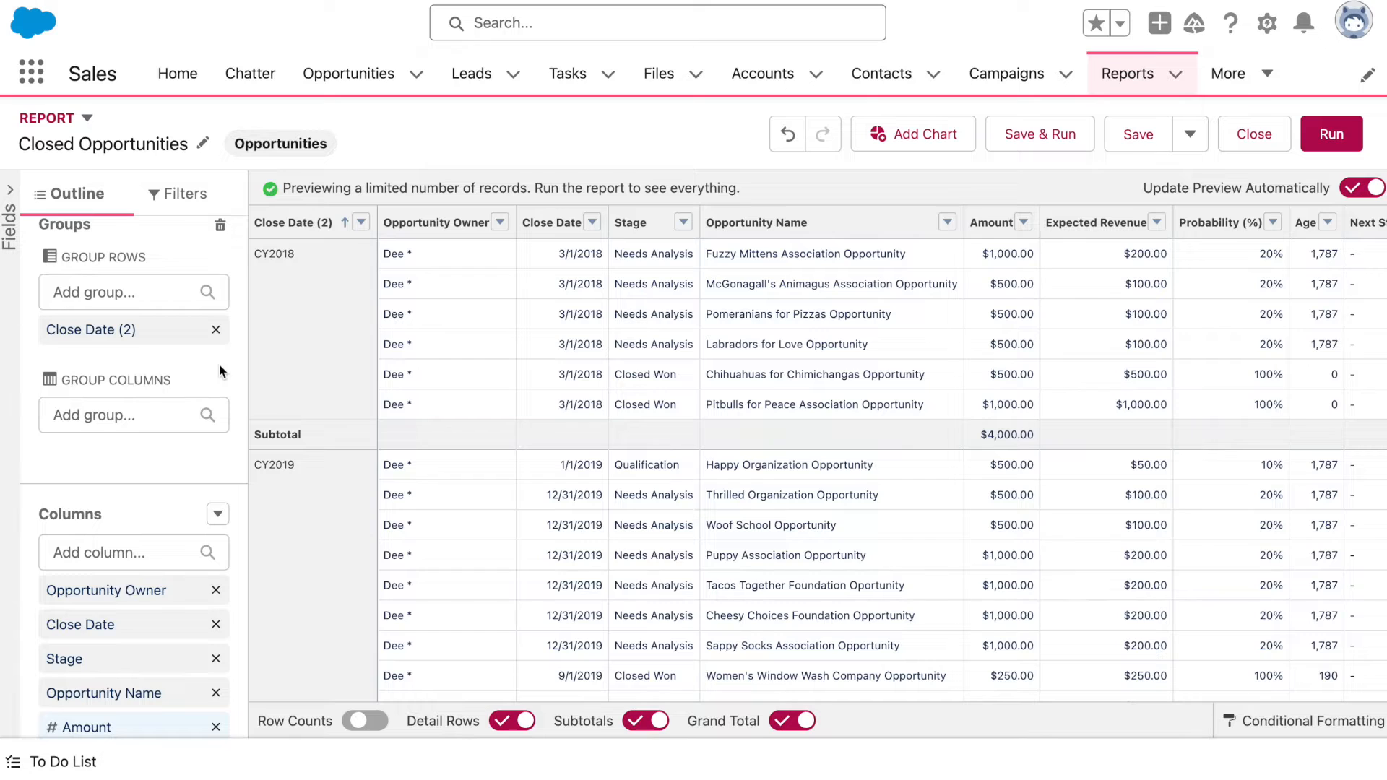
# Add a report filter so that Closed equals True.
pyautogui.click(185, 203)
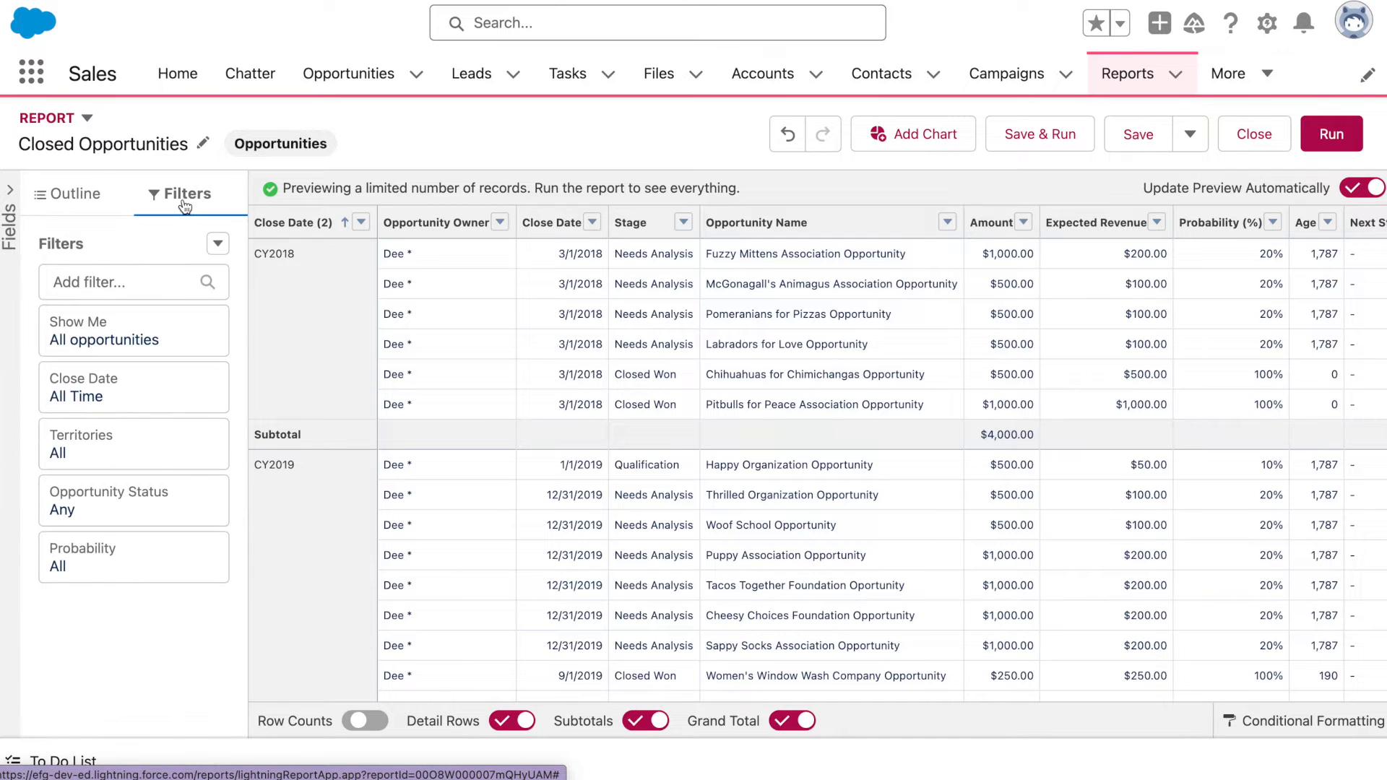
pyautogui.click(134, 281)
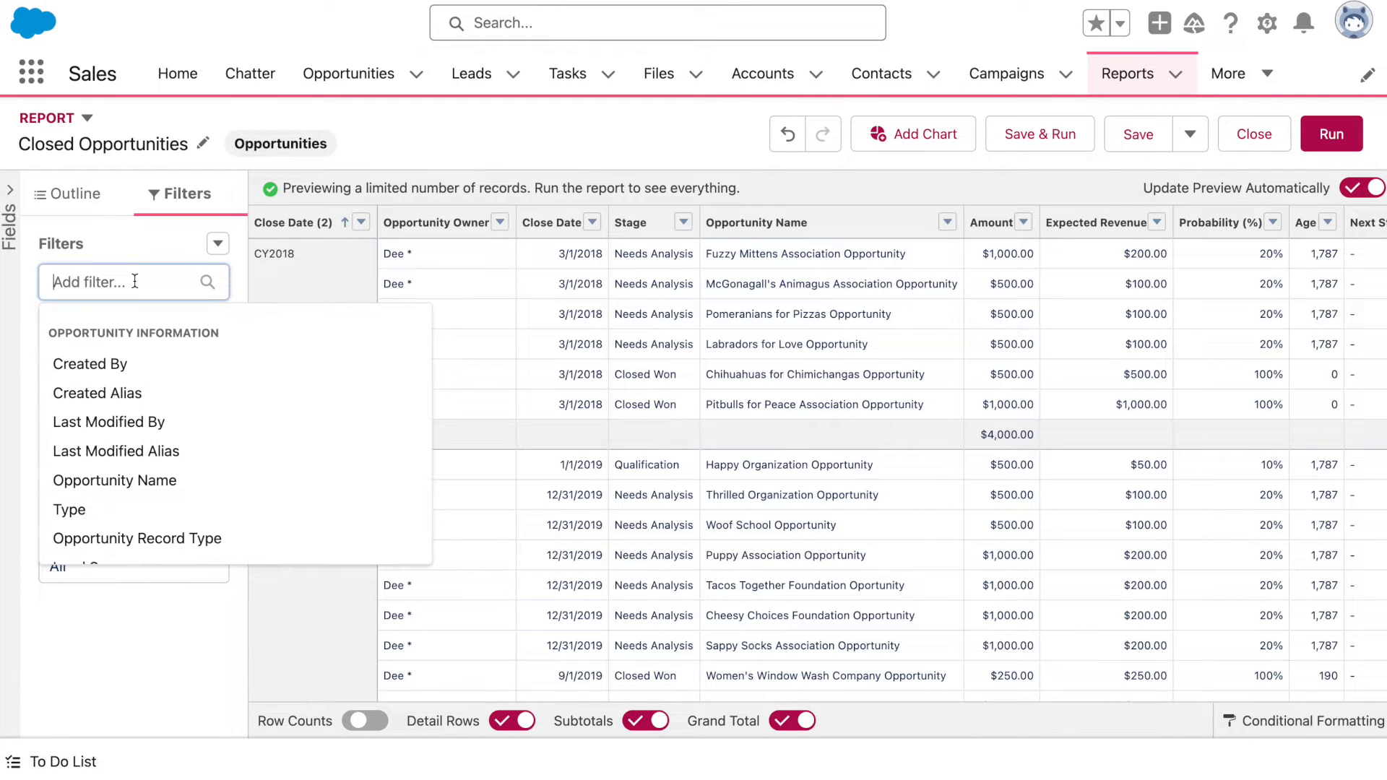
pyautogui.write('Closed')
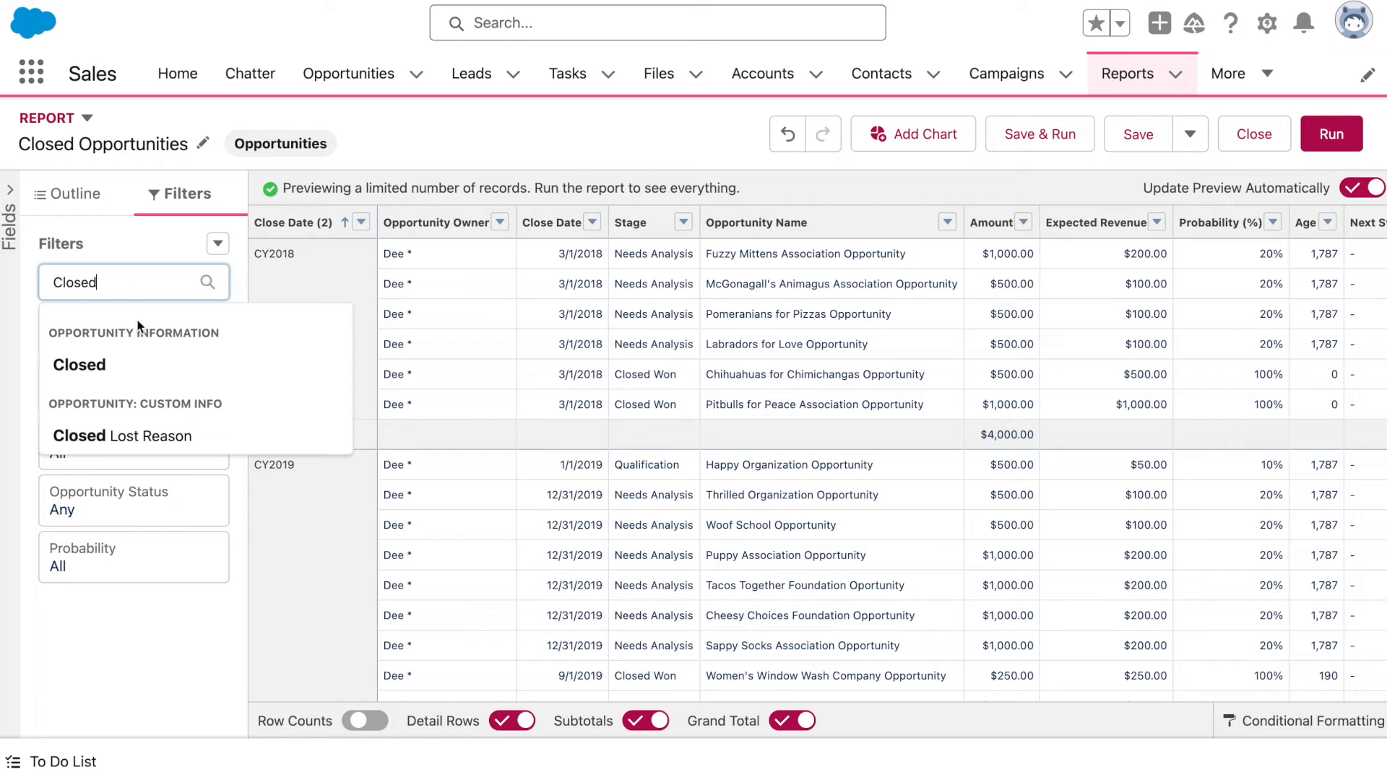
pyautogui.click(135, 358)
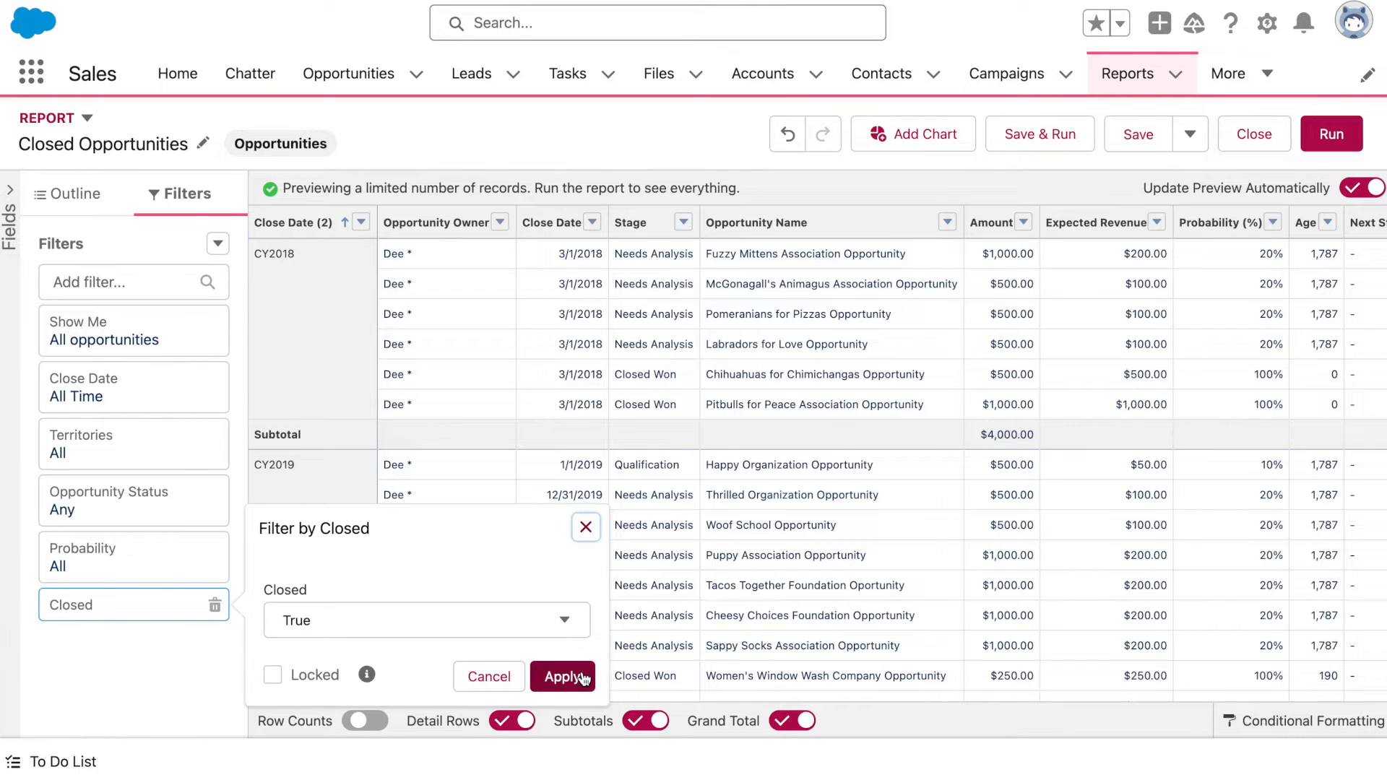
pyautogui.click(563, 677)
# Add a second filter so that Stage equals Closed Won.
pyautogui.click(107, 283)
pyautogui.write('stage')
pyautogui.click(125, 397)
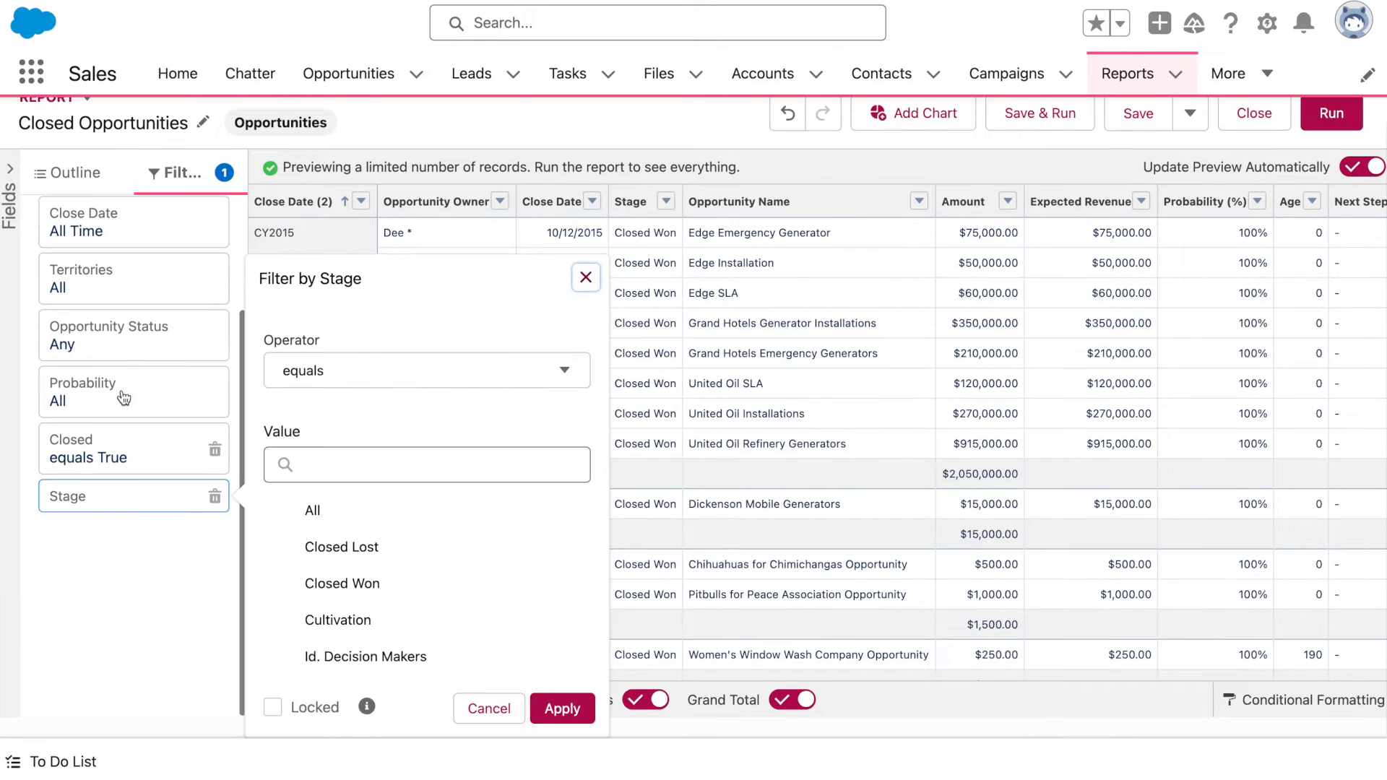
pyautogui.click(432, 578)
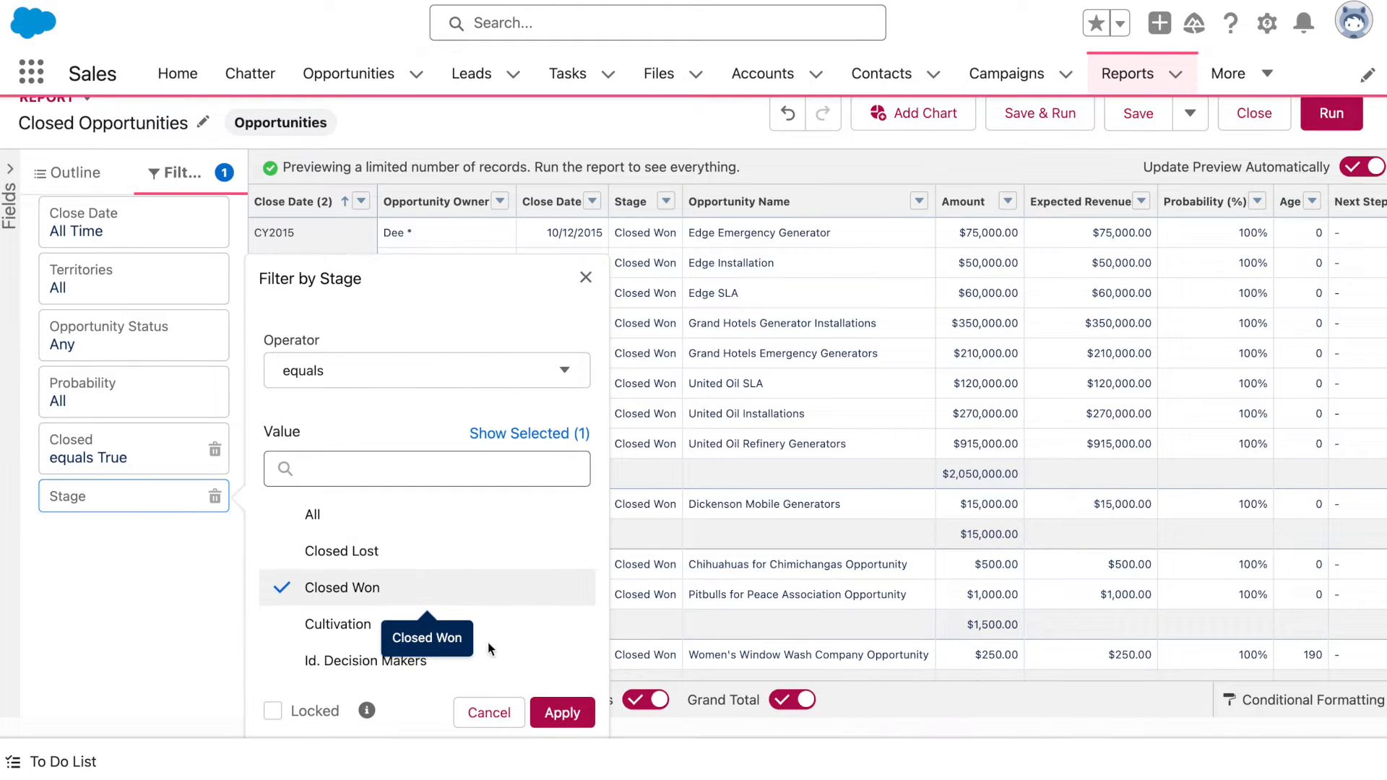
pyautogui.click(563, 714)
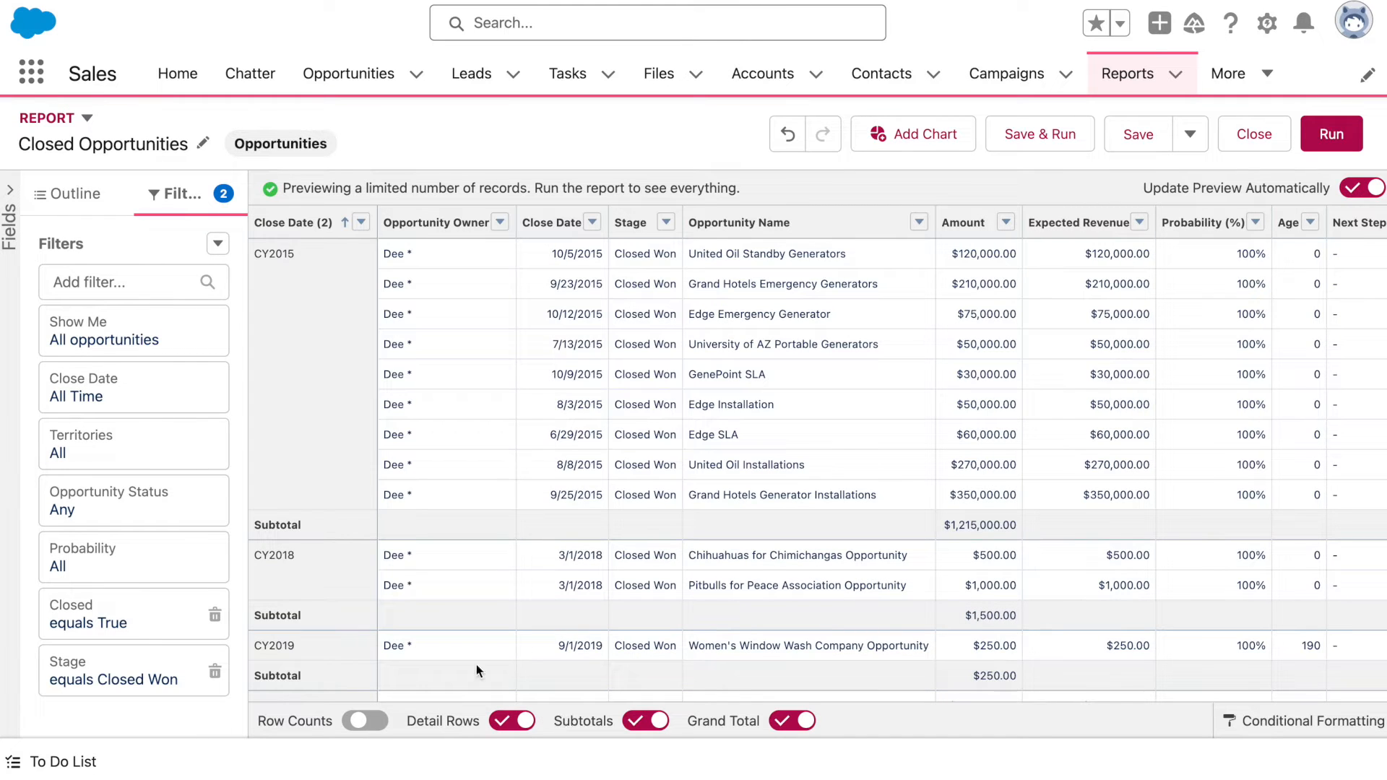
# Create a summary formula column named "Amount after tax" with Currency as its output type.
pyautogui.click(93, 195)
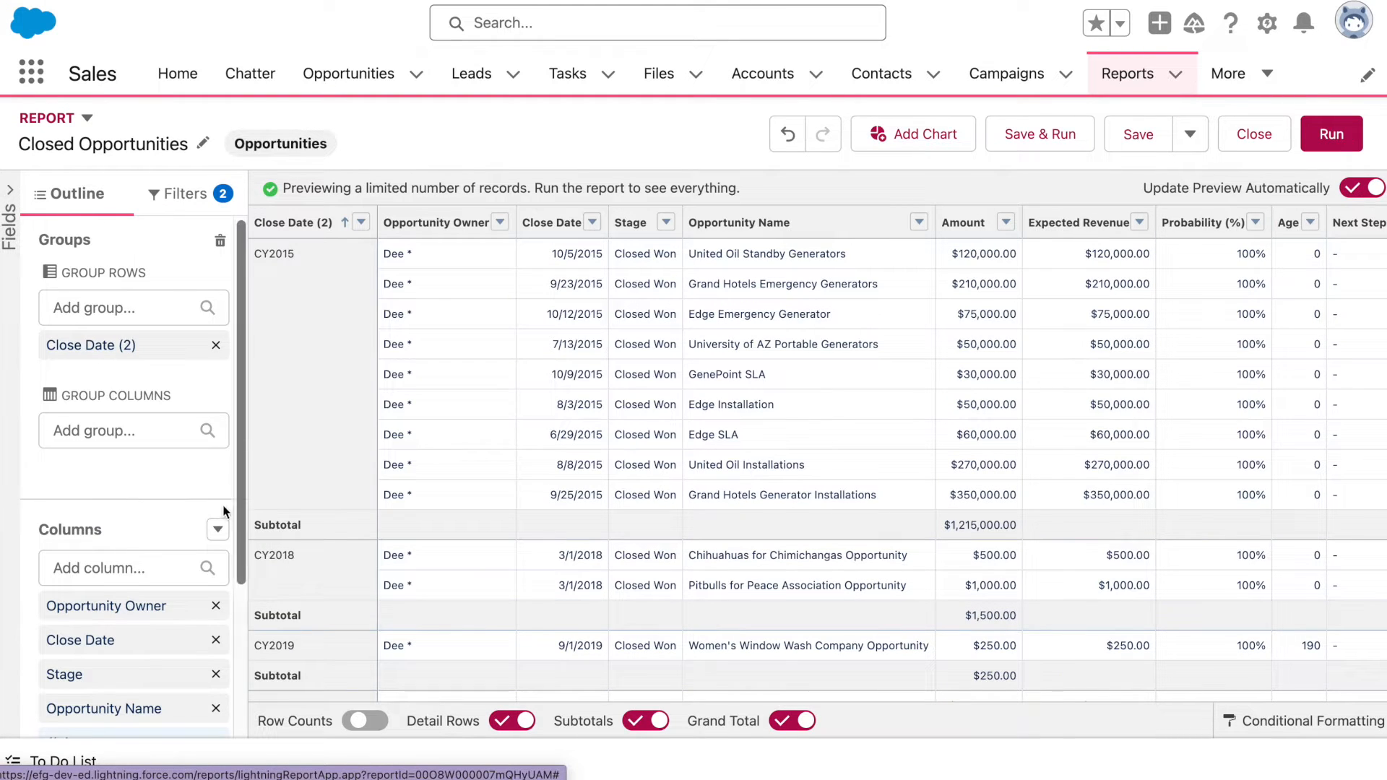
pyautogui.click(217, 529)
pyautogui.click(208, 588)
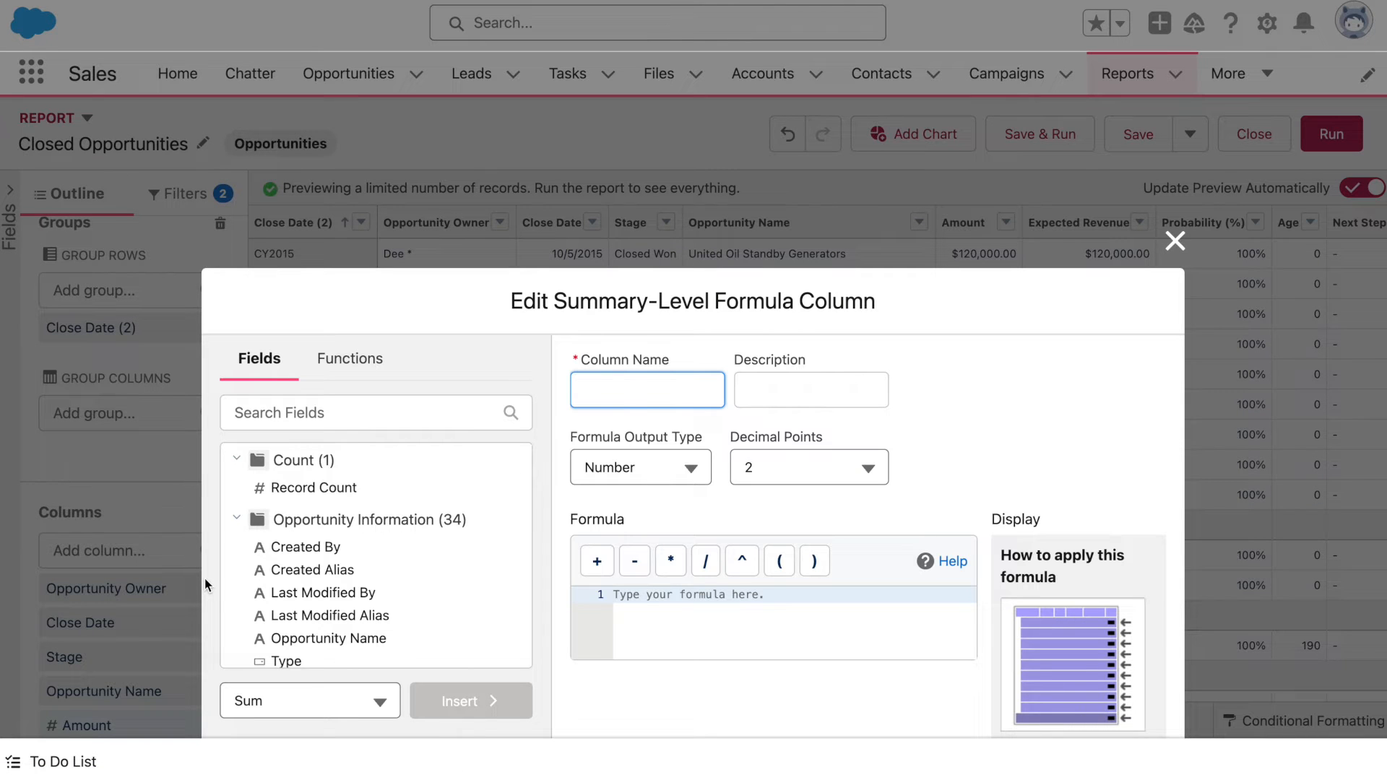
pyautogui.write('Amount after tax')
pyautogui.click(643, 473)
pyautogui.click(694, 605)
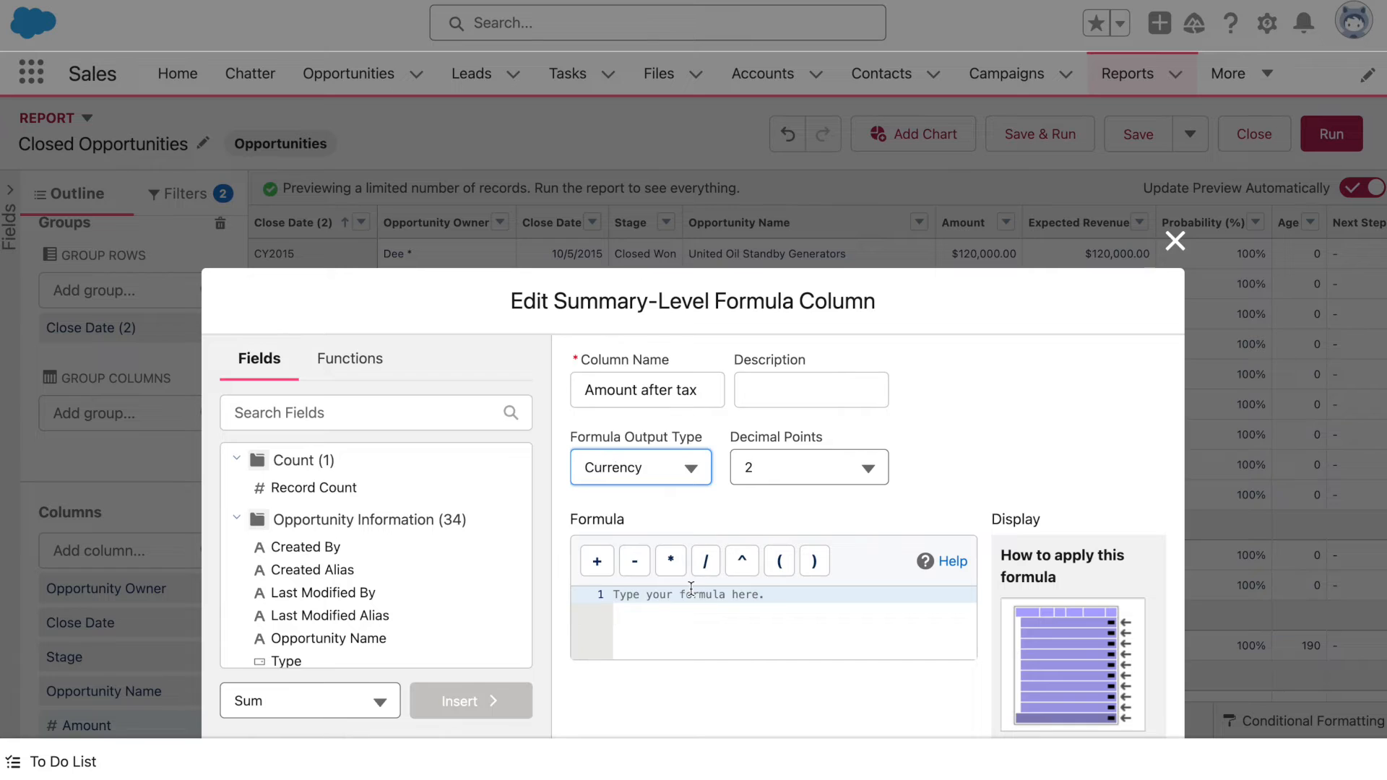
# Start the formula with IF(AMOUNT:SUM <1000000, AMOUNT:SUM * (1-0.15), for sums below one million.
pyautogui.scroll(-3, 795, 675)
pyautogui.click(713, 448)
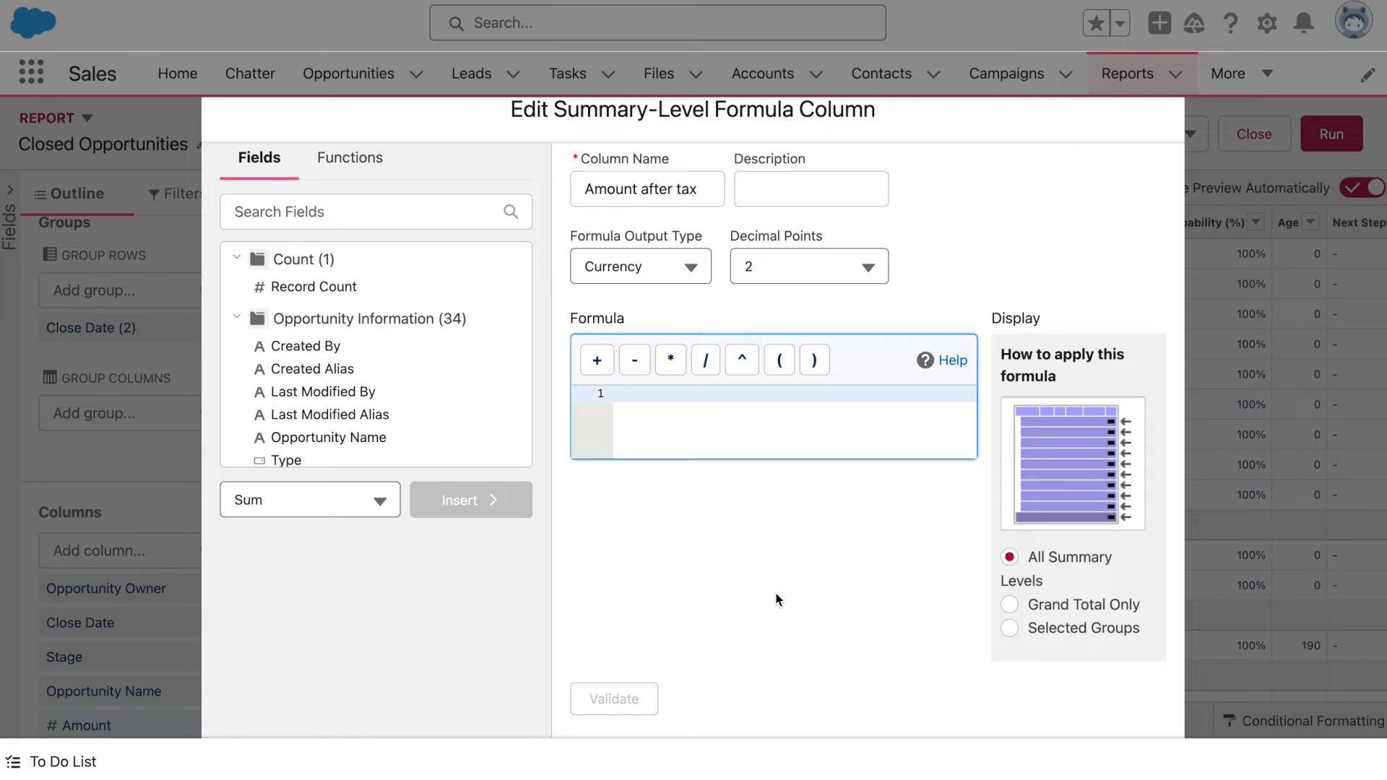
pyautogui.write('IF(Amo')
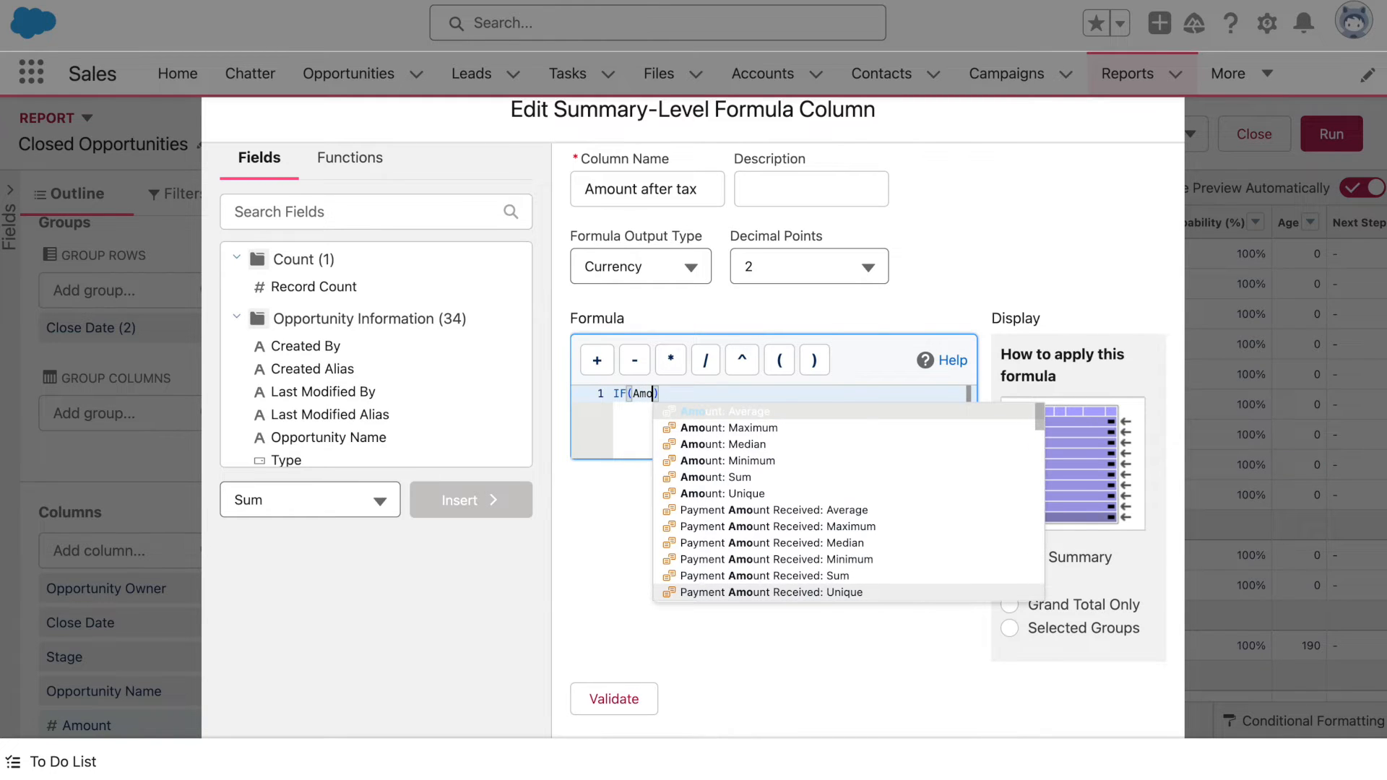
pyautogui.click(747, 476)
pyautogui.write('<1000')
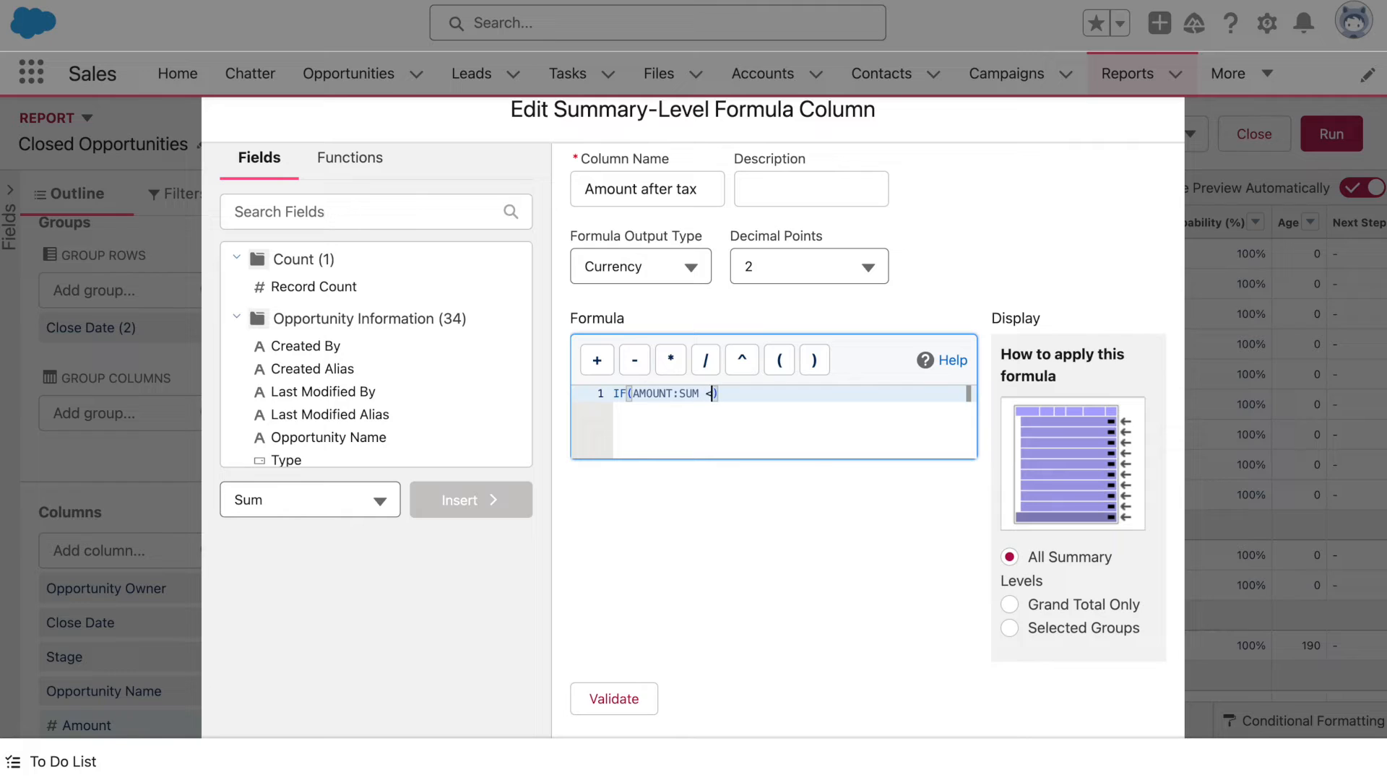
pyautogui.write('000, Amoun')
pyautogui.press('Down')
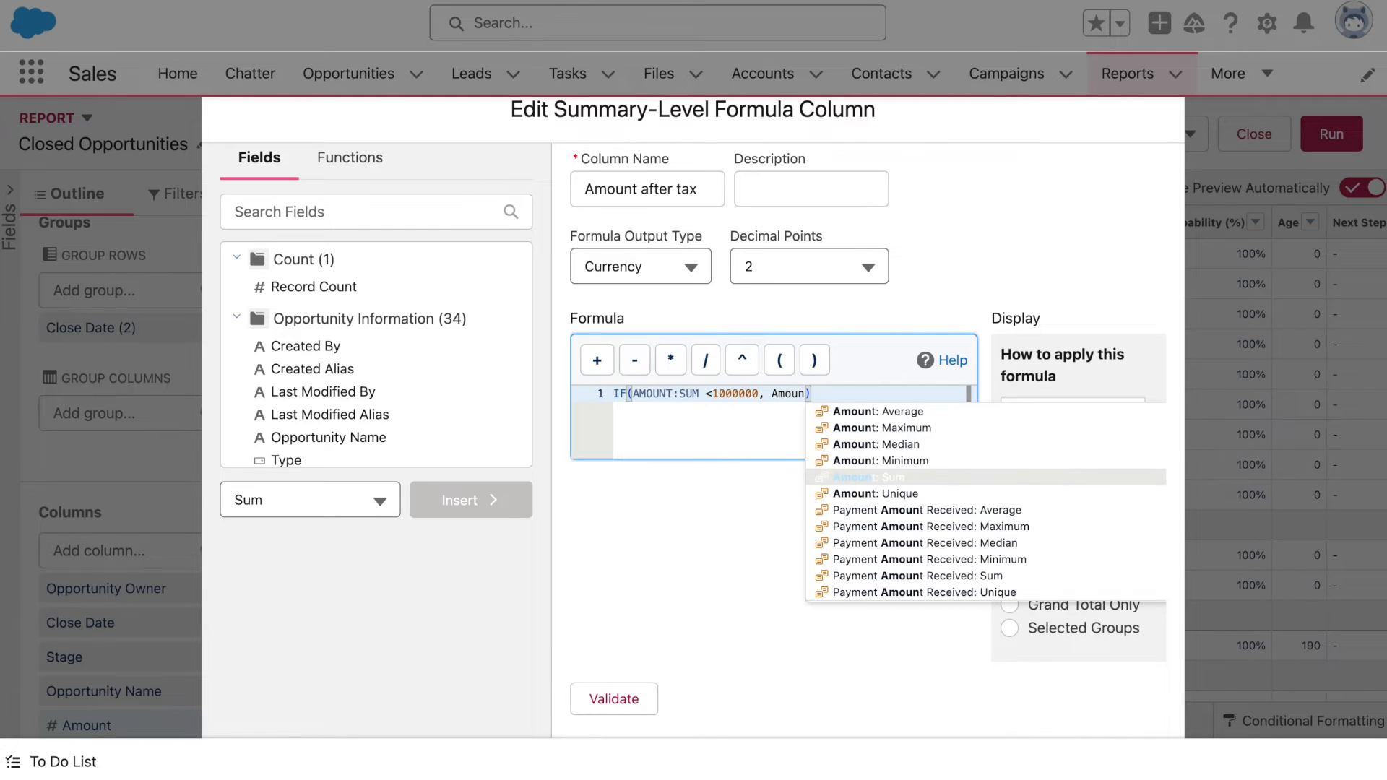
pyautogui.press('Return')
pyautogui.write('-')
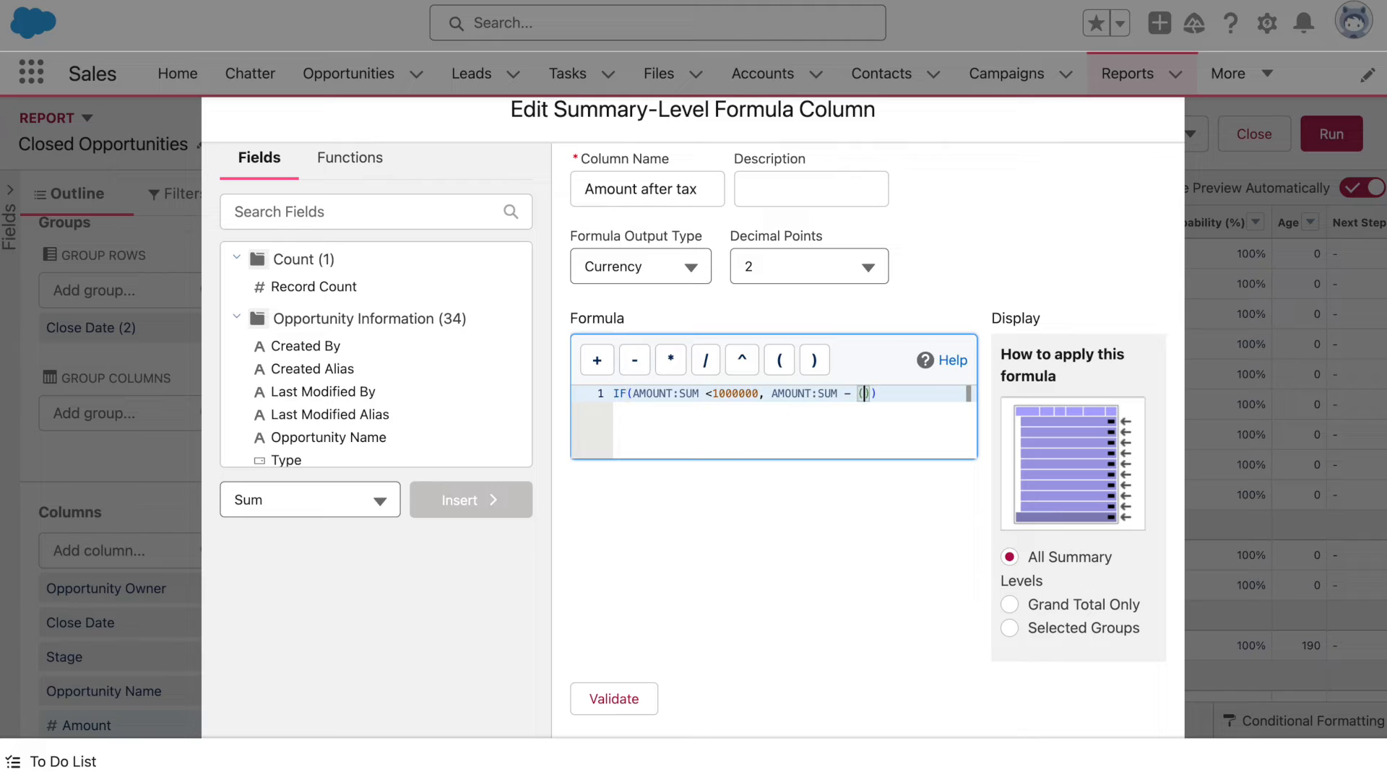
pyautogui.press('BackSpace')
pyautogui.press('BackSpace')
pyautogui.write('* (1-0.15),Amount')
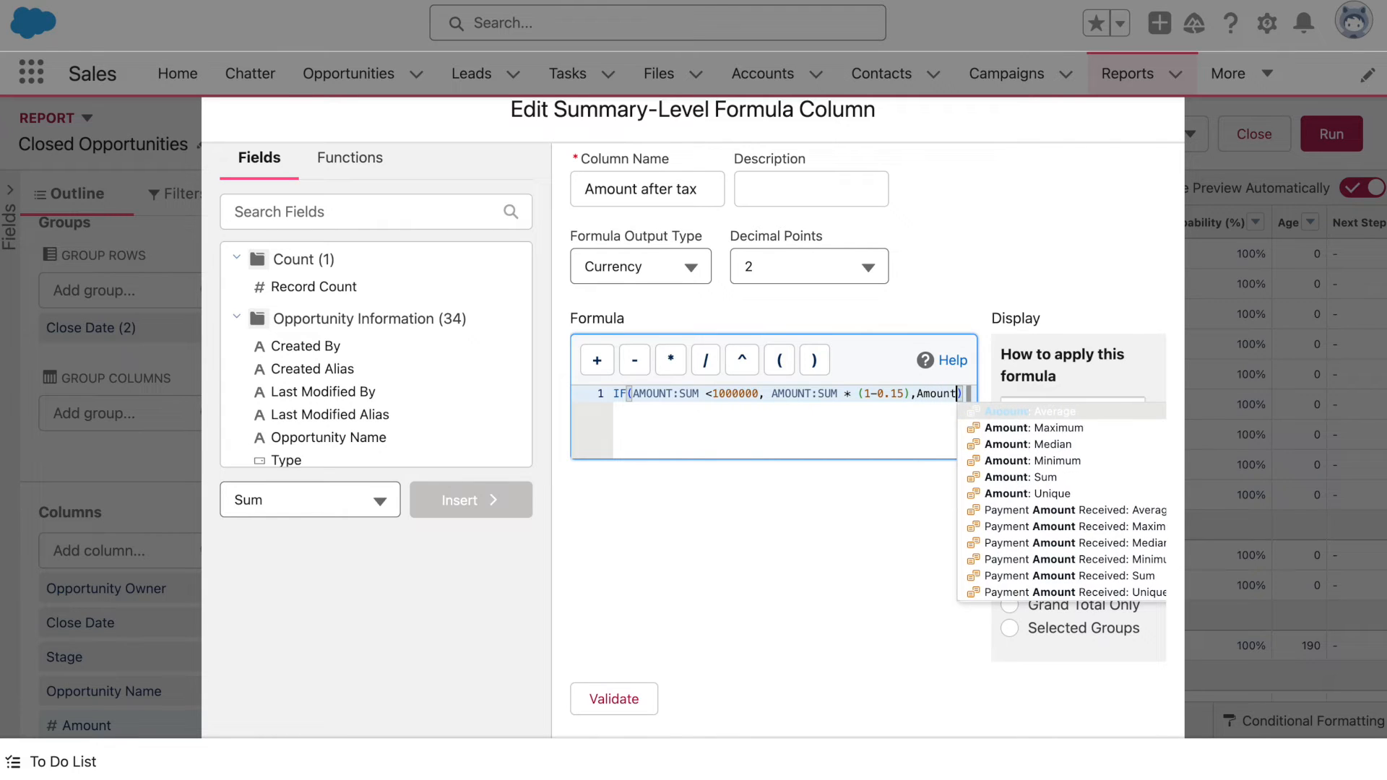
# Complete the formula's else branch with AMOUNT:SUM * (1-0.2).
pyautogui.press('Down')
pyautogui.press('Down')
pyautogui.press('Down')
pyautogui.press('Down')
pyautogui.press('Return')
pyautogui.write('* (1-')
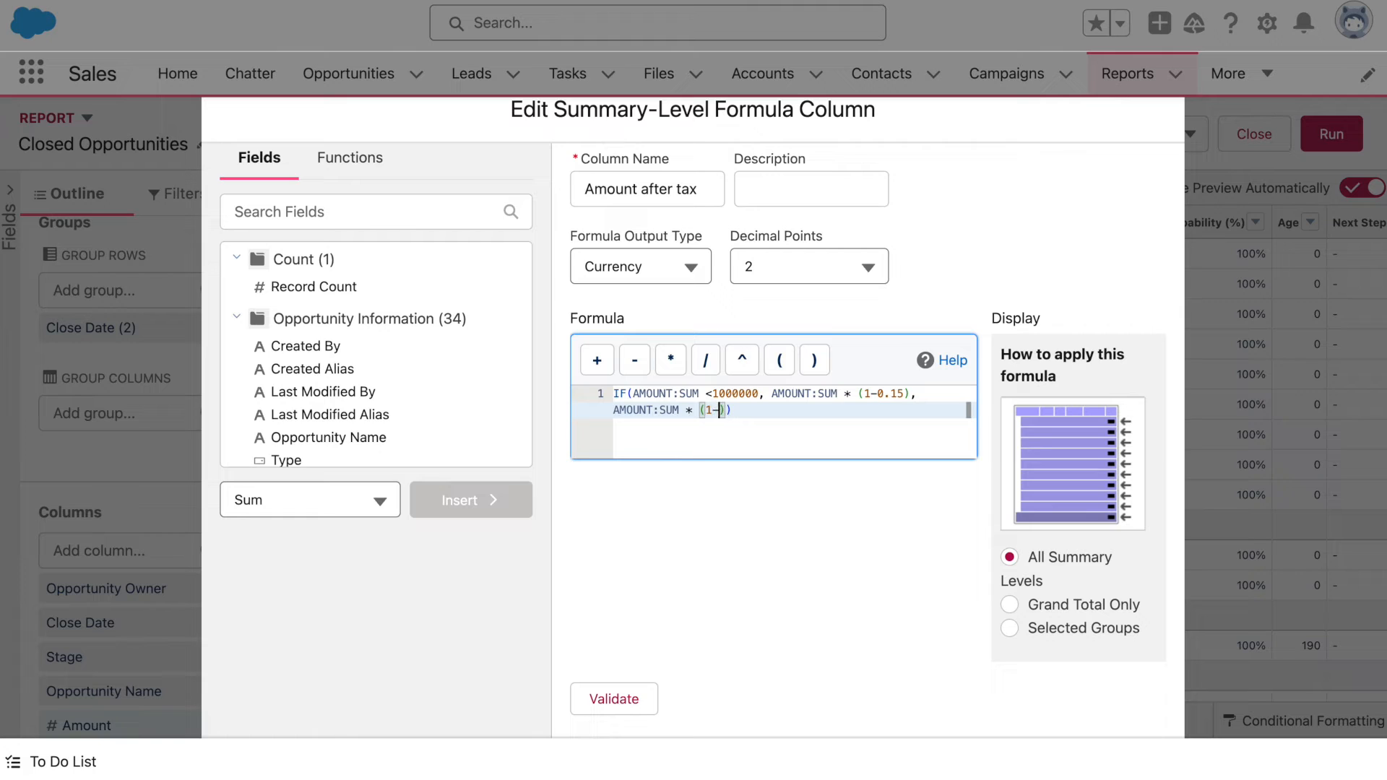
pyautogui.write('0.2')
# Validate the Amount after tax formula and apply it to the report.
pyautogui.click(630, 704)
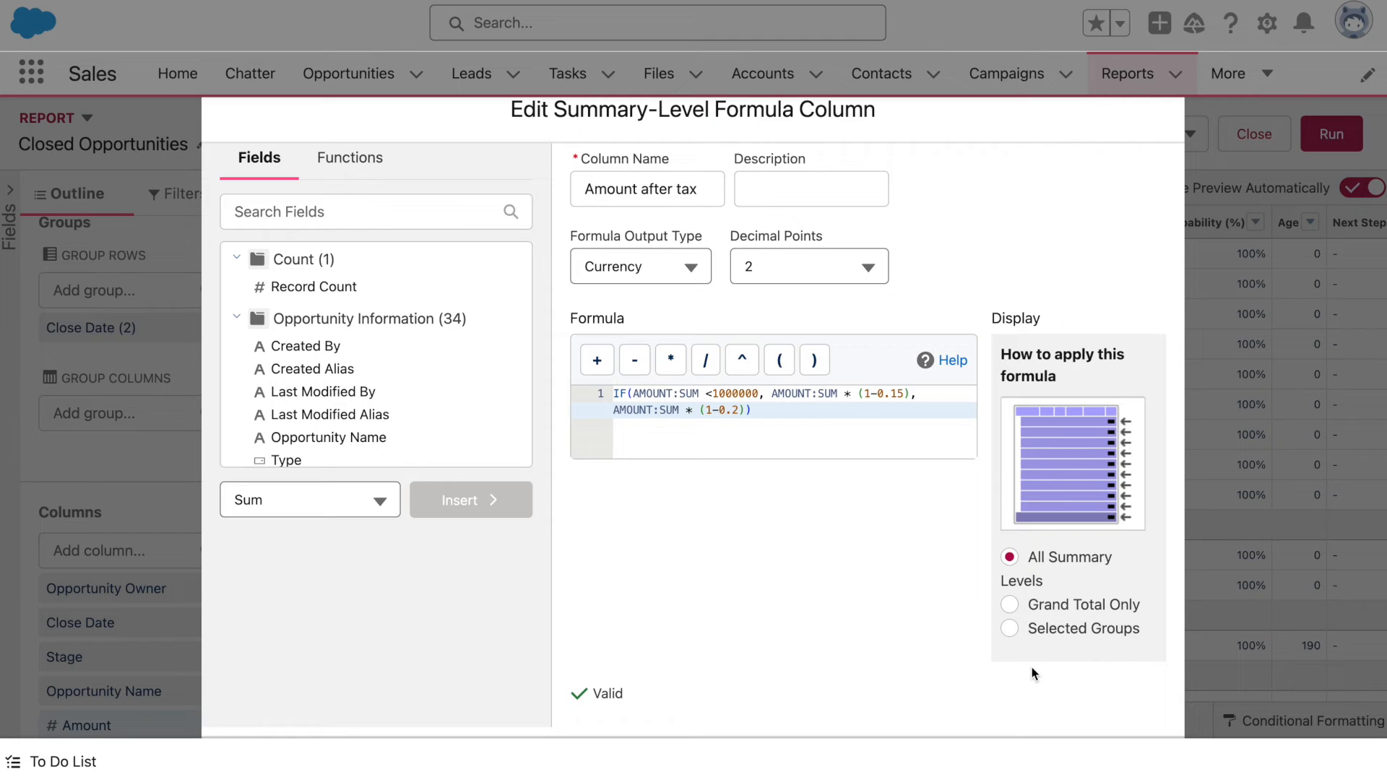
pyautogui.scroll(-5, 1064, 589)
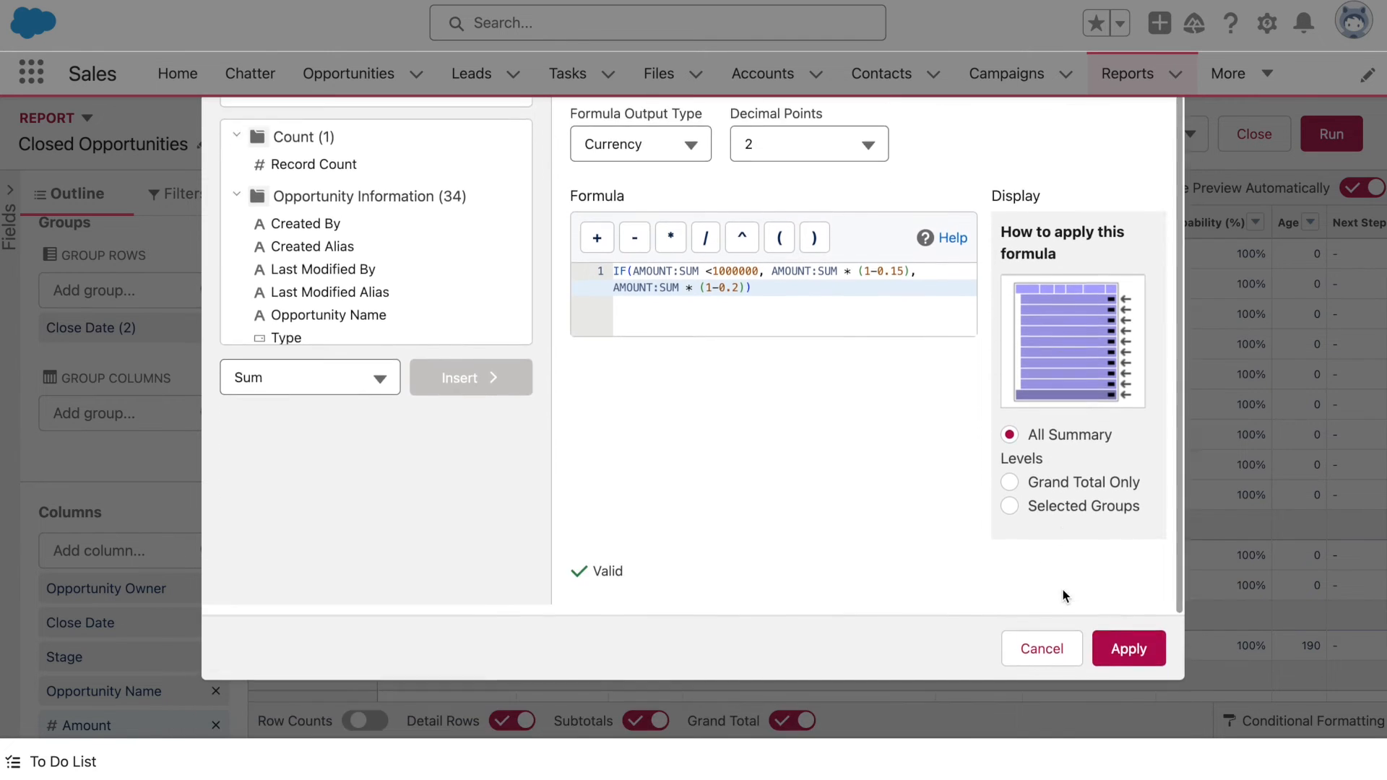
pyautogui.click(1128, 584)
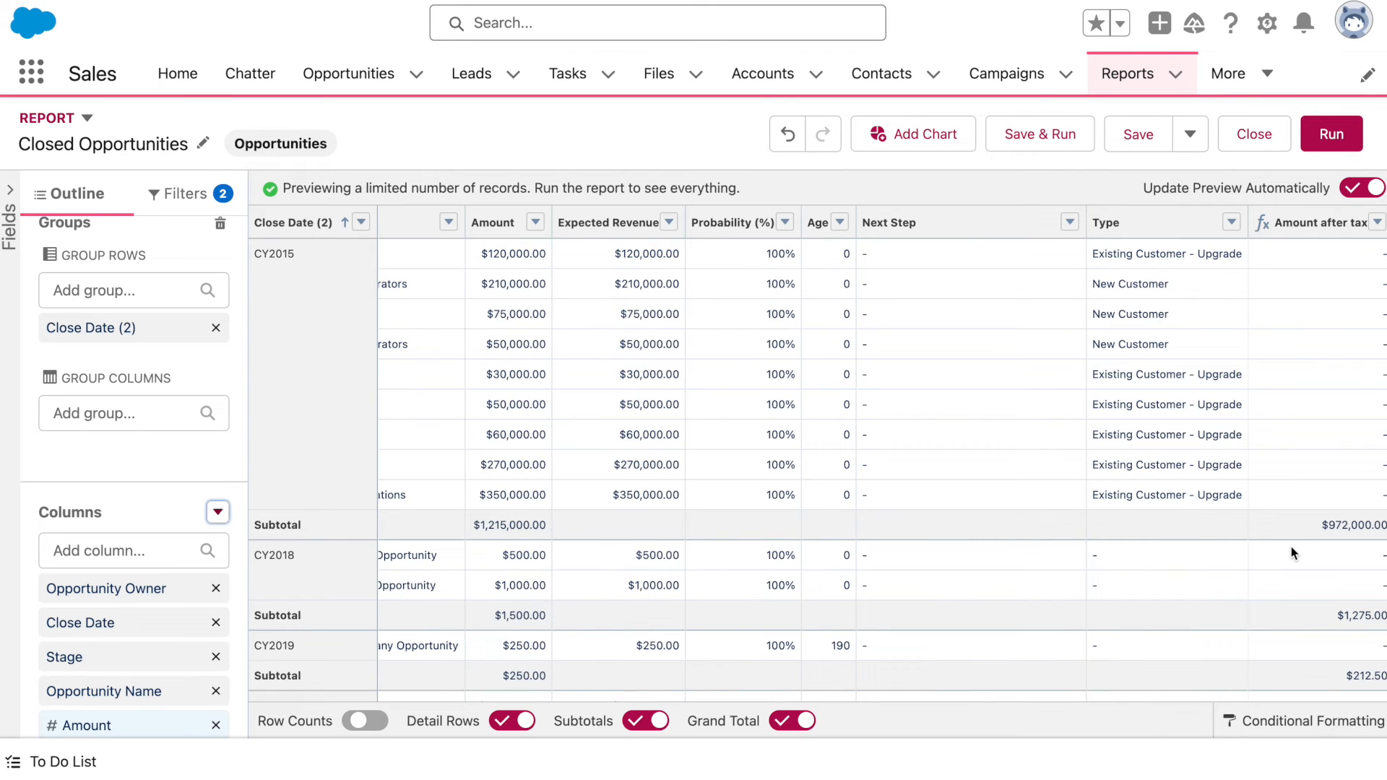
# Save and run the Closed Opportunities report, and hide its detail rows.
pyautogui.click(1026, 139)
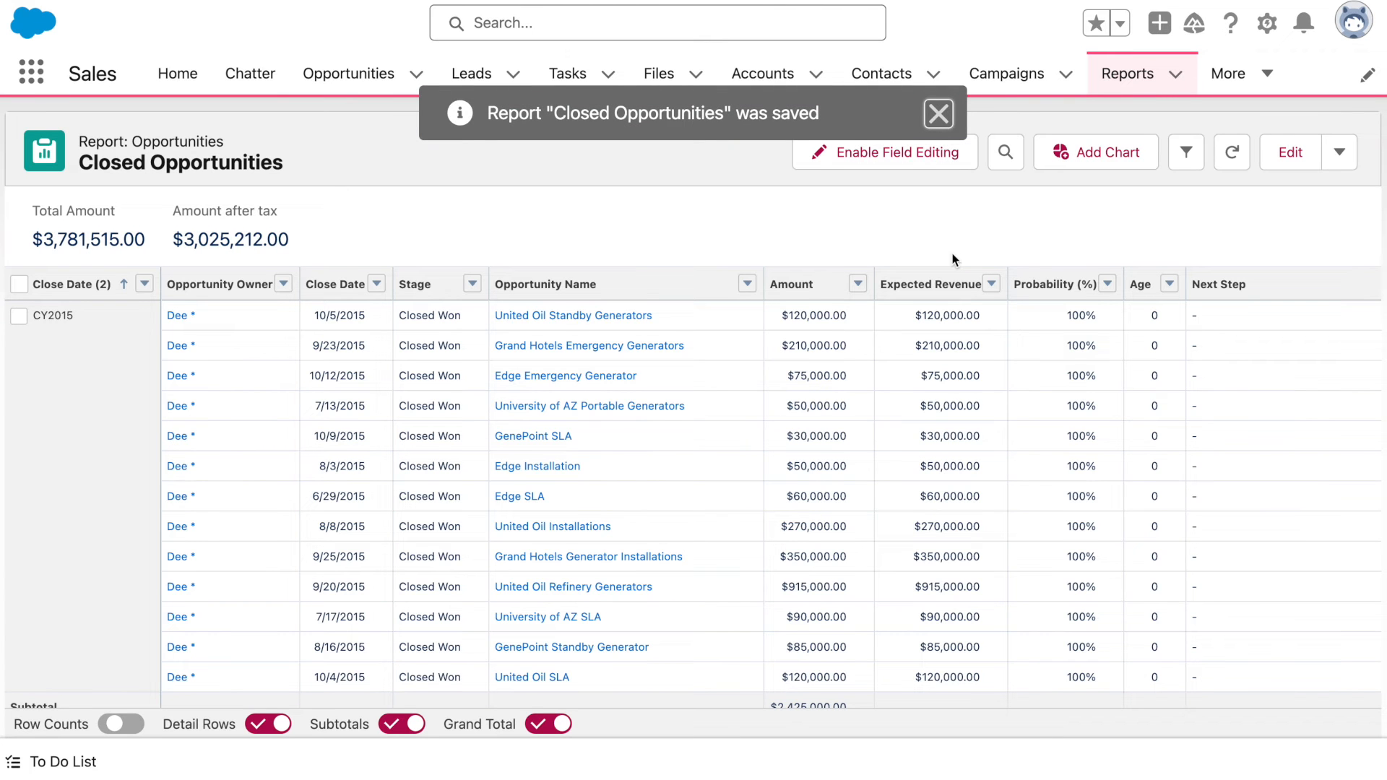
pyautogui.scroll(-2, 952, 260)
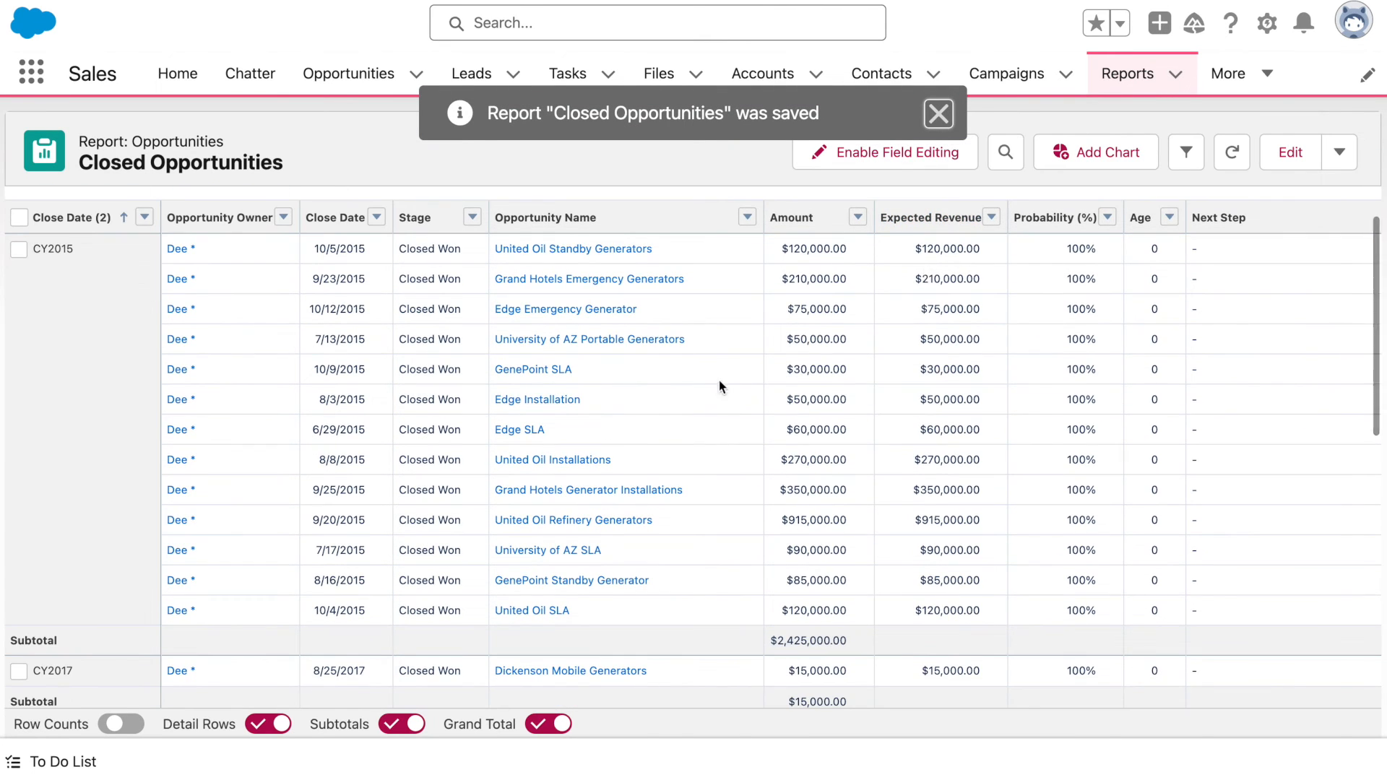
pyautogui.click(268, 725)
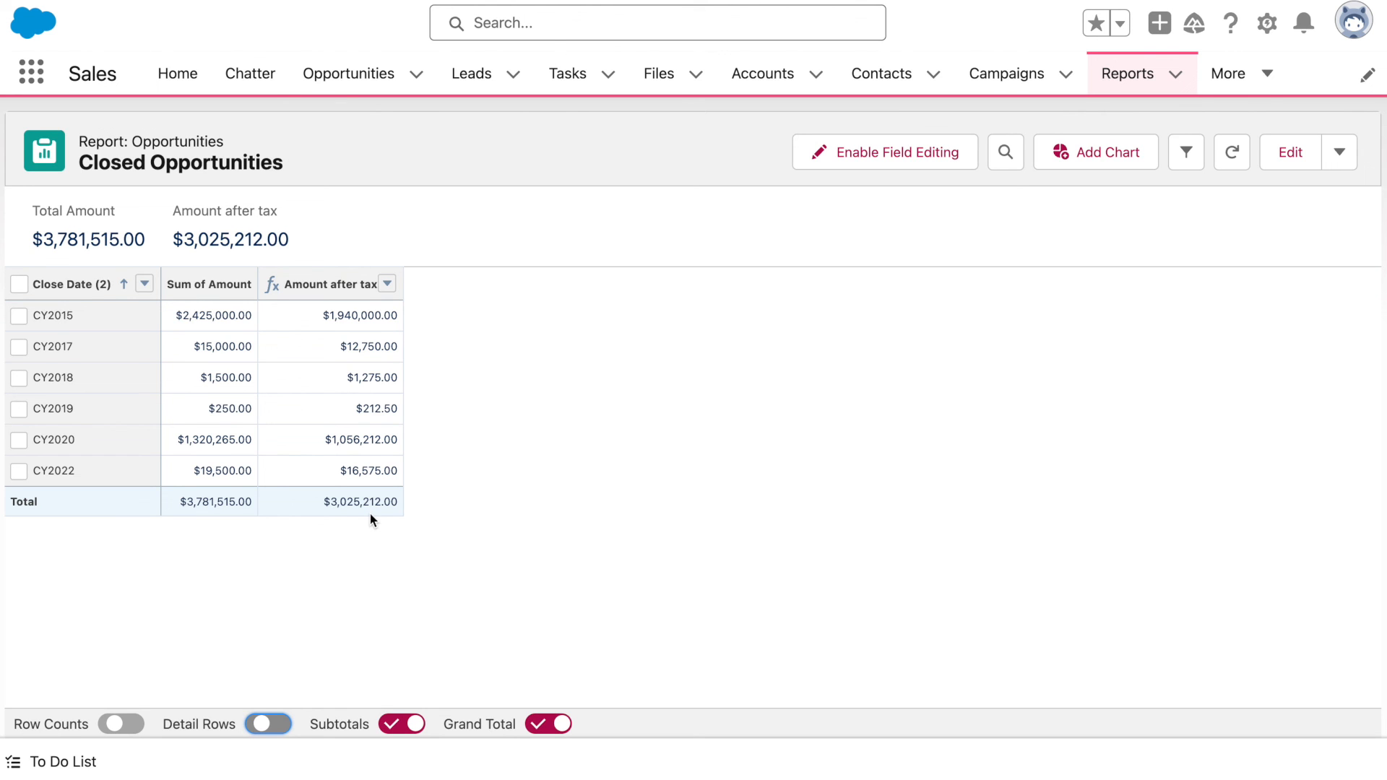
# Complete the PREVGROUPVAL practice column's formula as PREVGROUPVAL(AMOUNT:SUM,CLOSE_DATE,5).
pyautogui.write(',5')
pyautogui.click(961, 570)
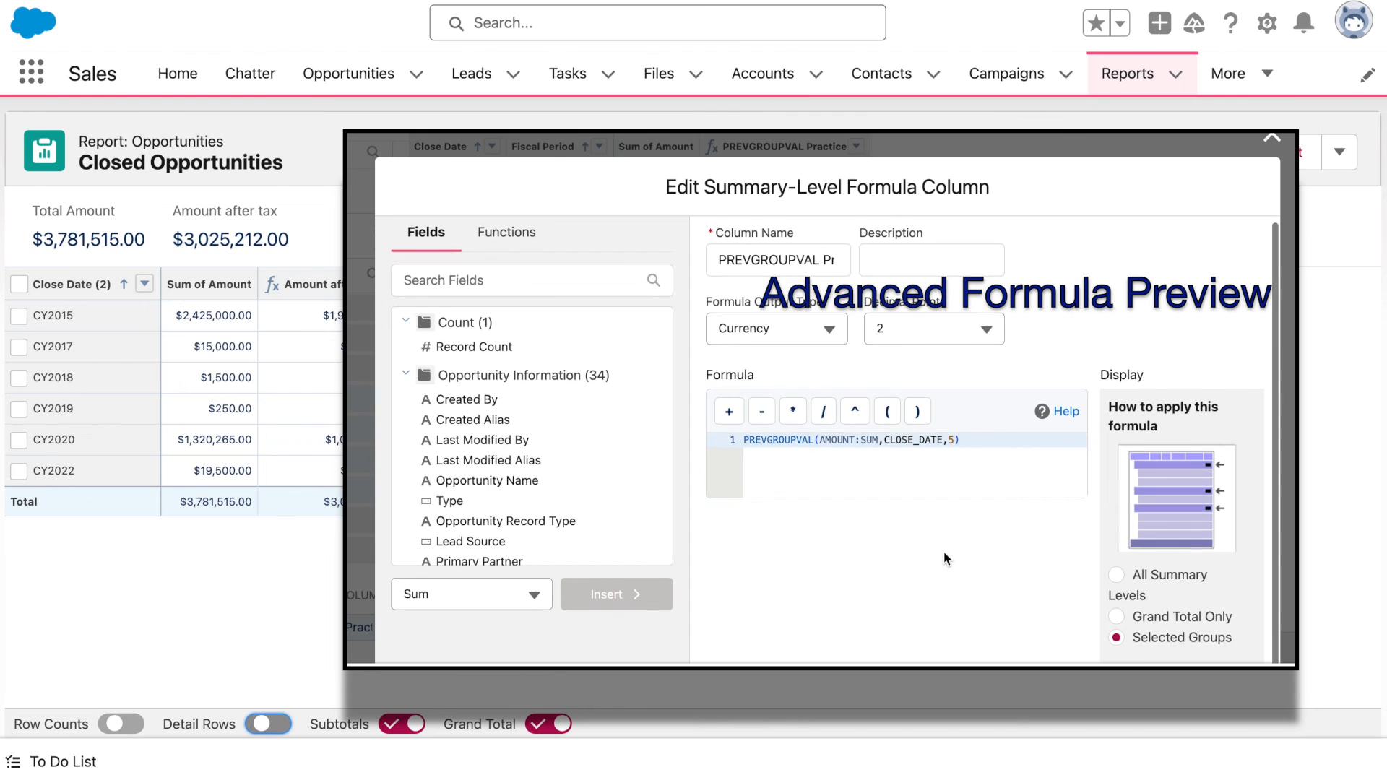
pyautogui.scroll(-3, 944, 552)
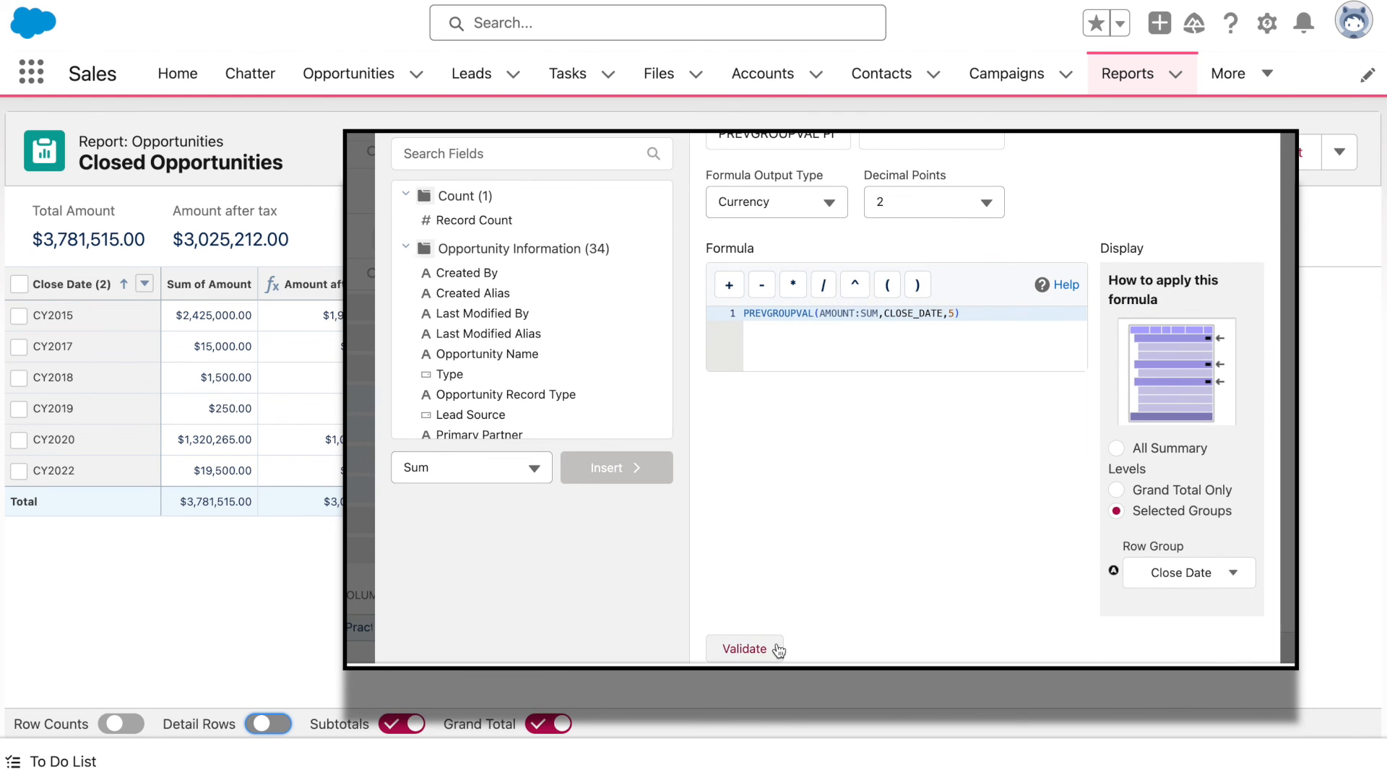